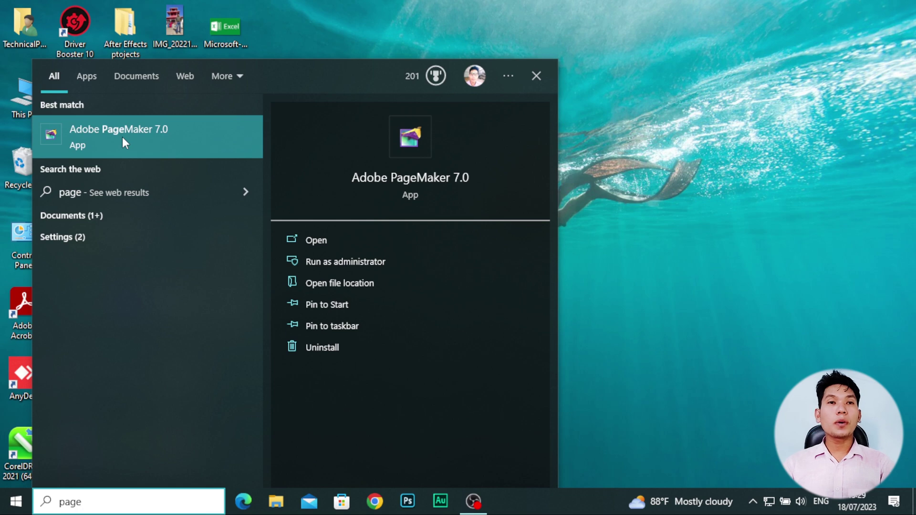
# Step: Launch Adobe PageMaker 7.0 by running pm70 from the Run box
pyautogui.click(642, 184)
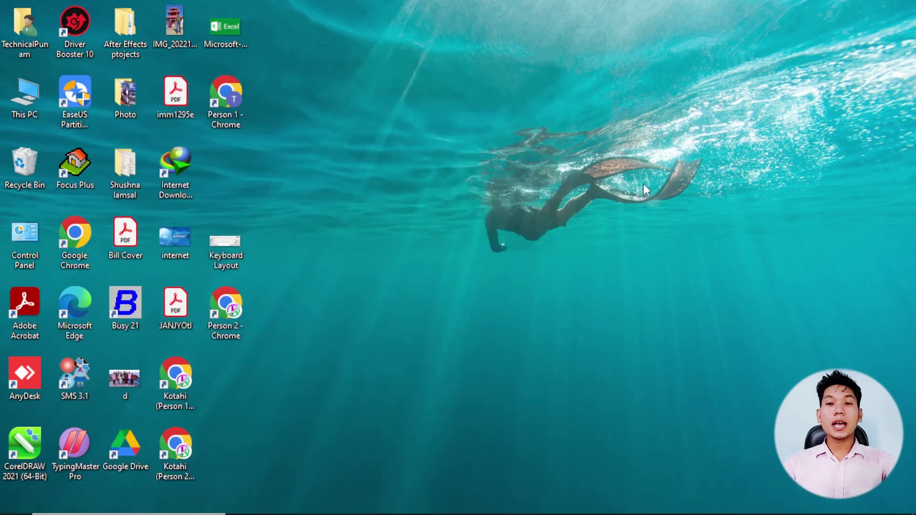
pyautogui.press('super+r')
pyautogui.write('pm')
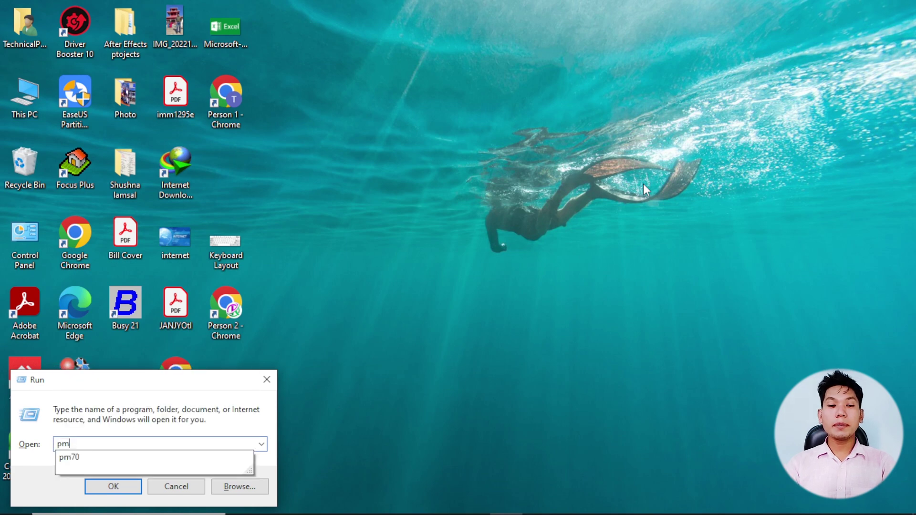
pyautogui.write('70')
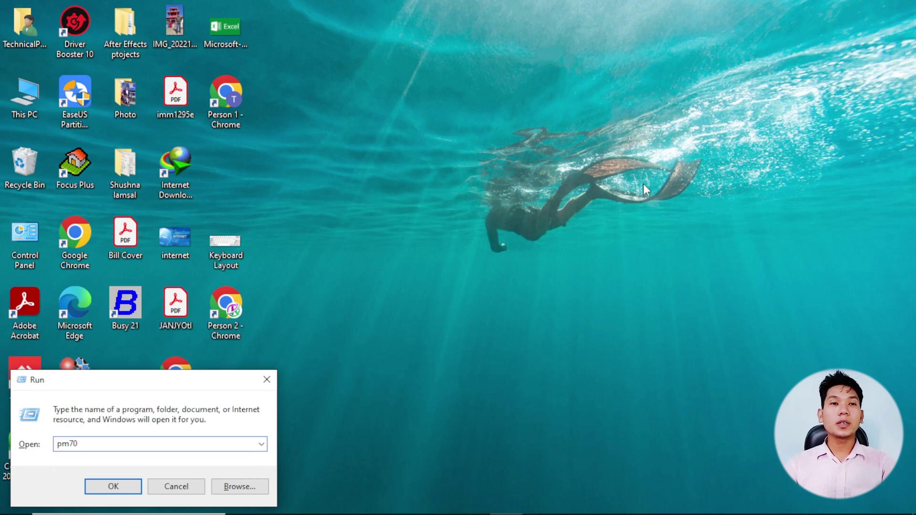
pyautogui.press('Return')
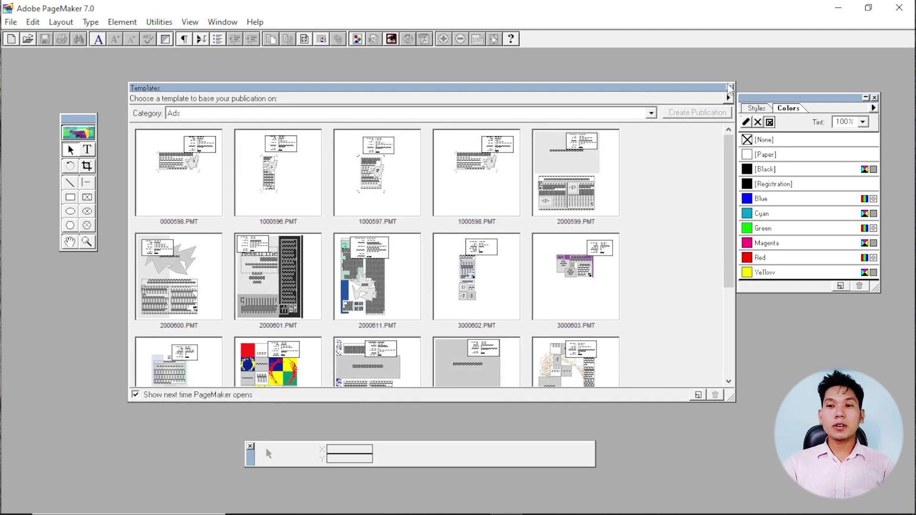
# Step: Close the Templates window and return the PageMaker window to full screen
pyautogui.click(729, 88)
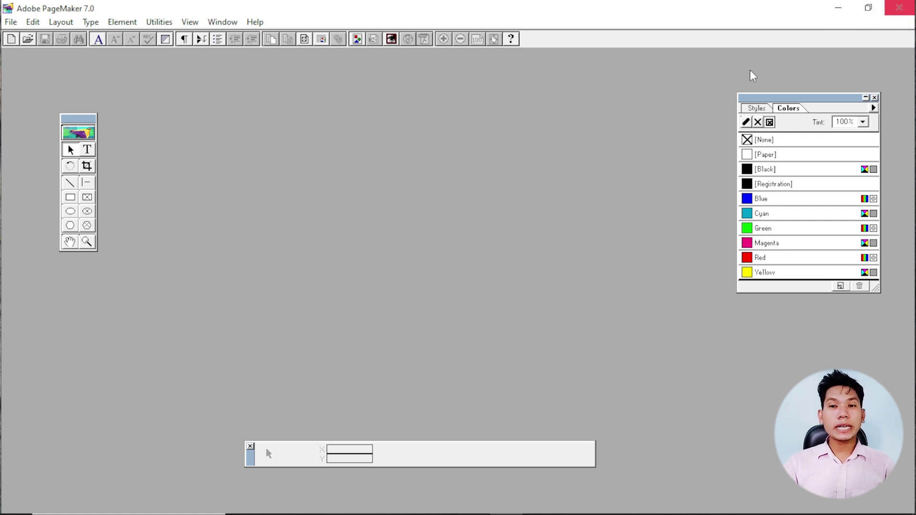
pyautogui.click(31, 22)
pyautogui.click(32, 22)
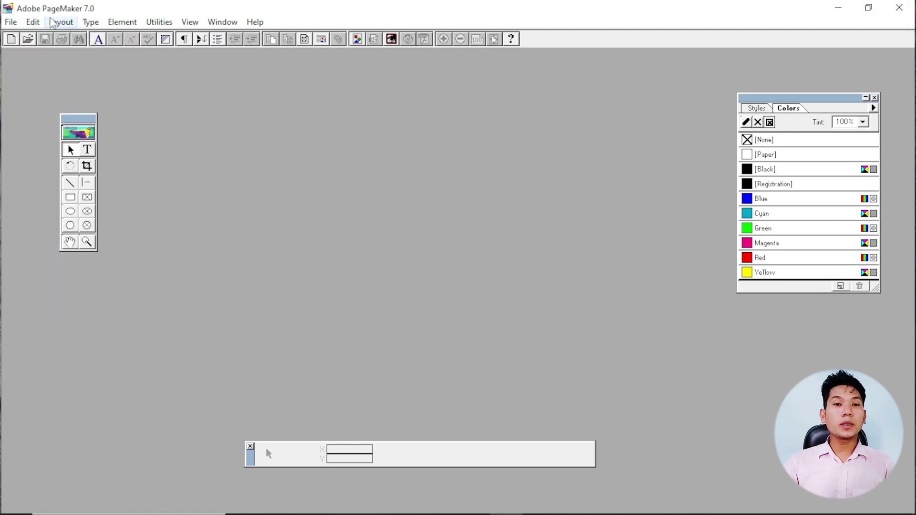
pyautogui.doubleClick(89, 8)
pyautogui.doubleClick(173, 2)
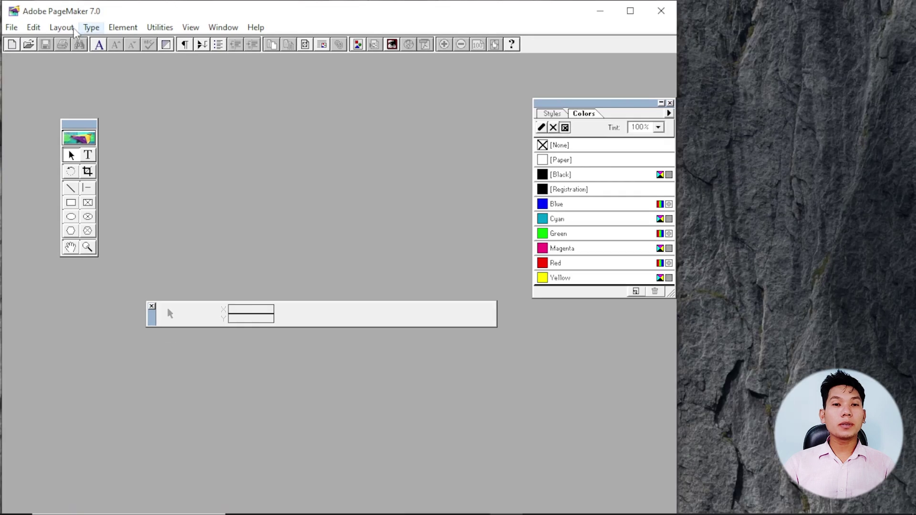
pyautogui.click(630, 11)
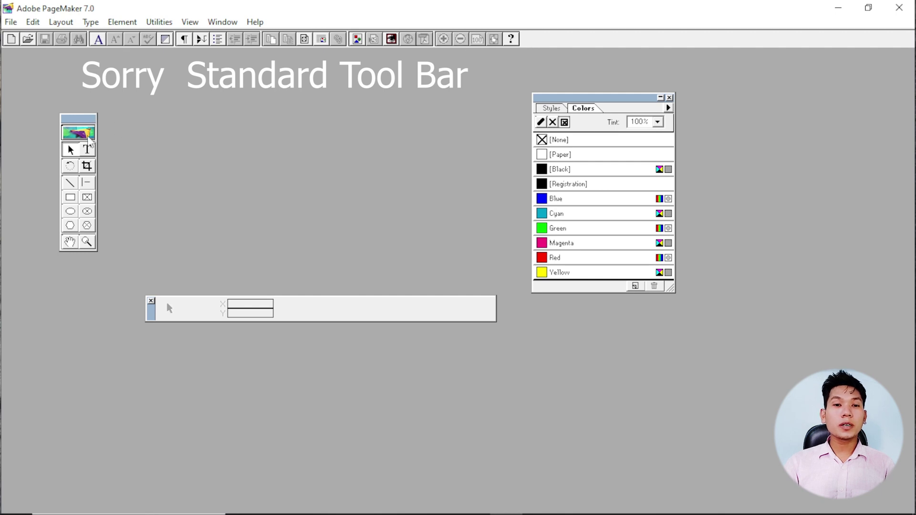
# Step: Reposition the Toolbox, Control and Colors palettes around the empty workspace
pyautogui.moveTo(78, 119); pyautogui.dragTo(77, 136)
pyautogui.moveTo(153, 316); pyautogui.dragTo(264, 448)
pyautogui.moveTo(603, 106); pyautogui.dragTo(733, 110)
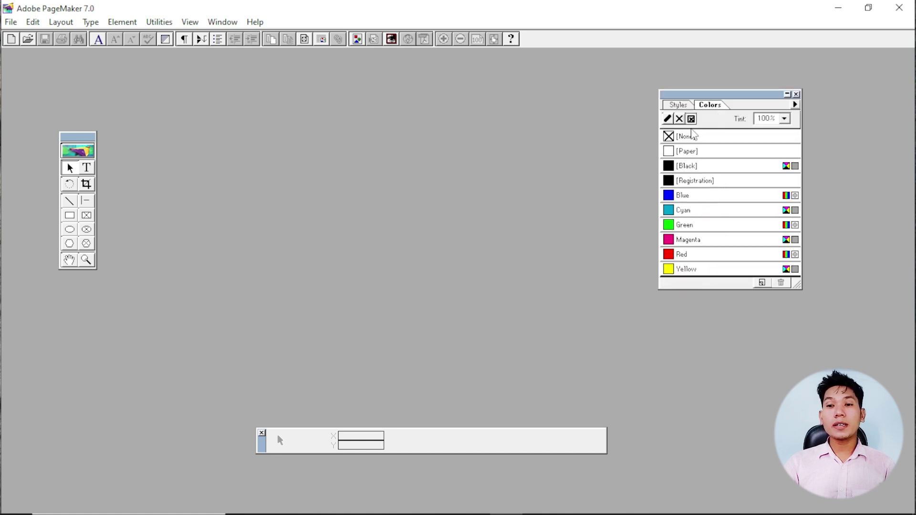
pyautogui.click(683, 107)
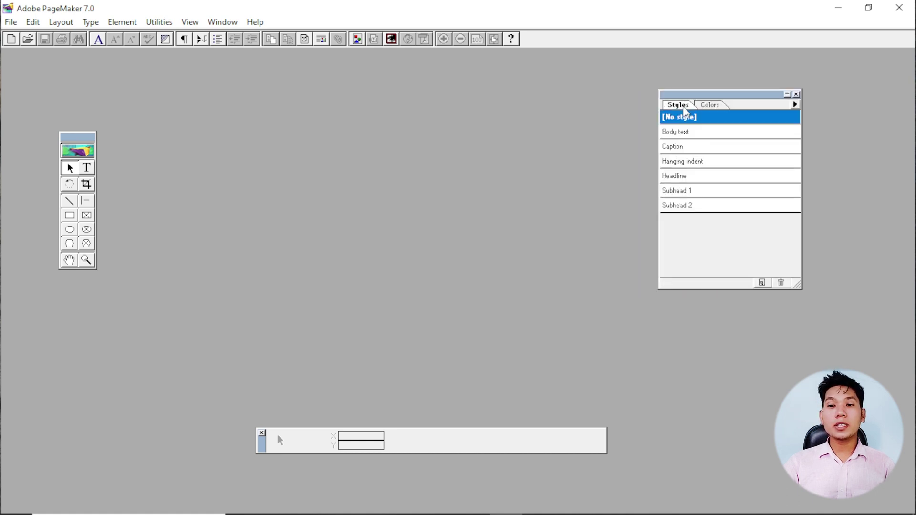
pyautogui.click(711, 106)
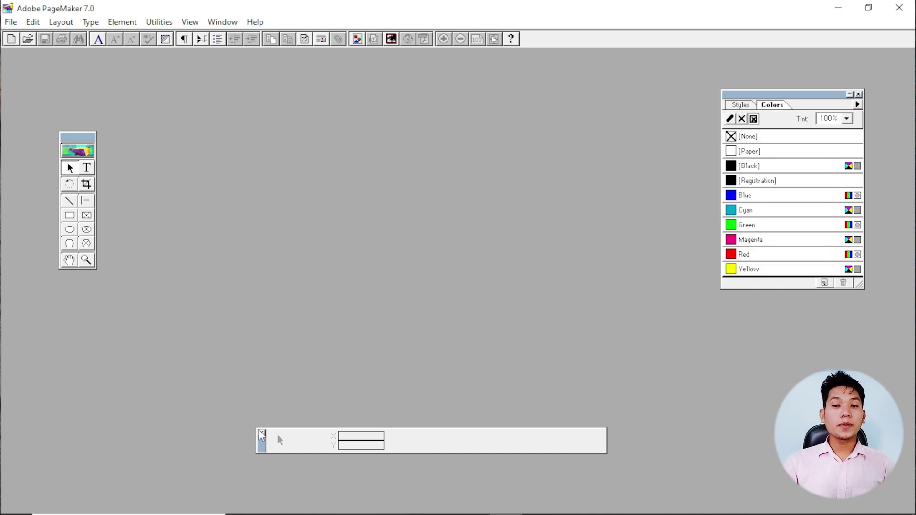
pyautogui.moveTo(261, 434); pyautogui.dragTo(259, 432)
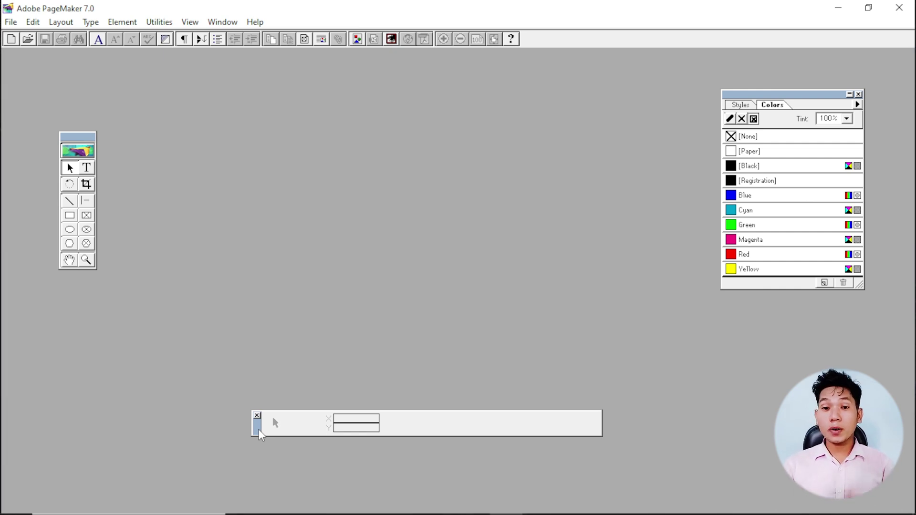
pyautogui.click(10, 22)
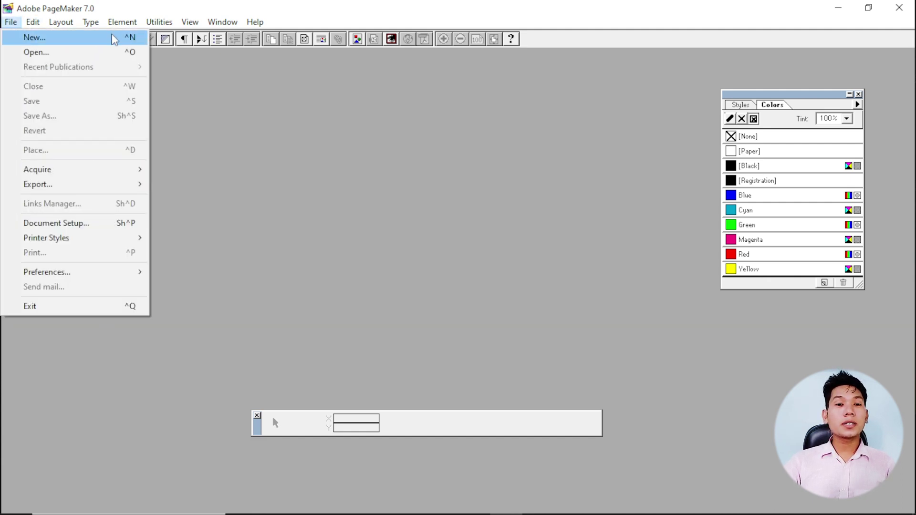
# Step: Start a new publication and turn on Windows Magnifier at 200%
pyautogui.click(114, 39)
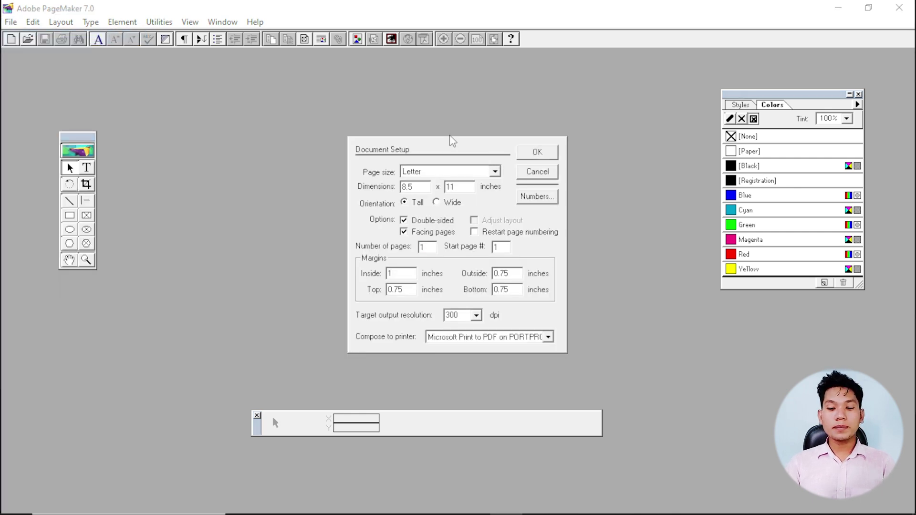
pyautogui.press('super')
pyautogui.write('mag')
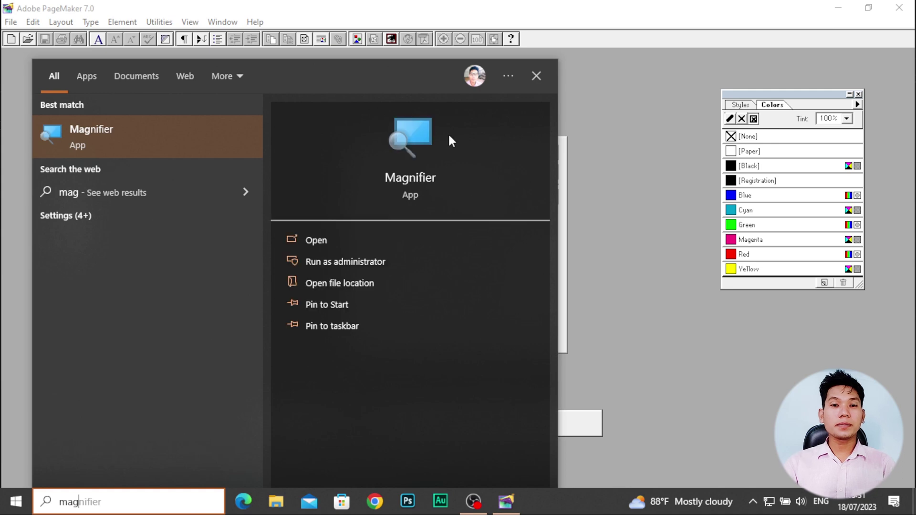
pyautogui.click(181, 145)
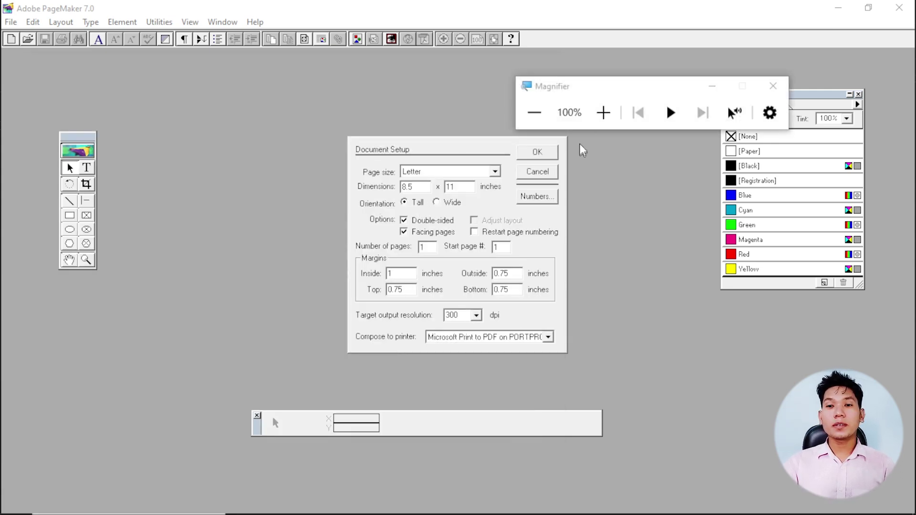
pyautogui.click(602, 113)
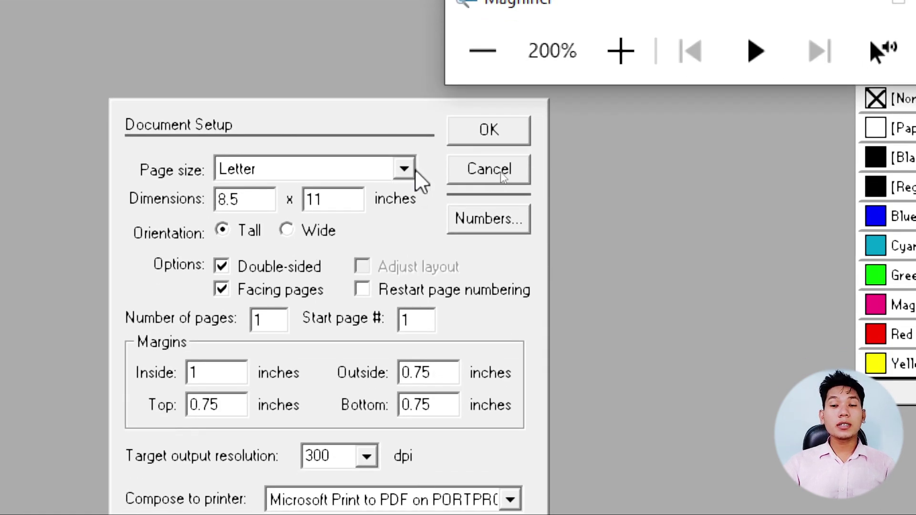
# Step: Set the page size to A4 (8.268 x 11.693 in) with Tall orientation
pyautogui.click(405, 171)
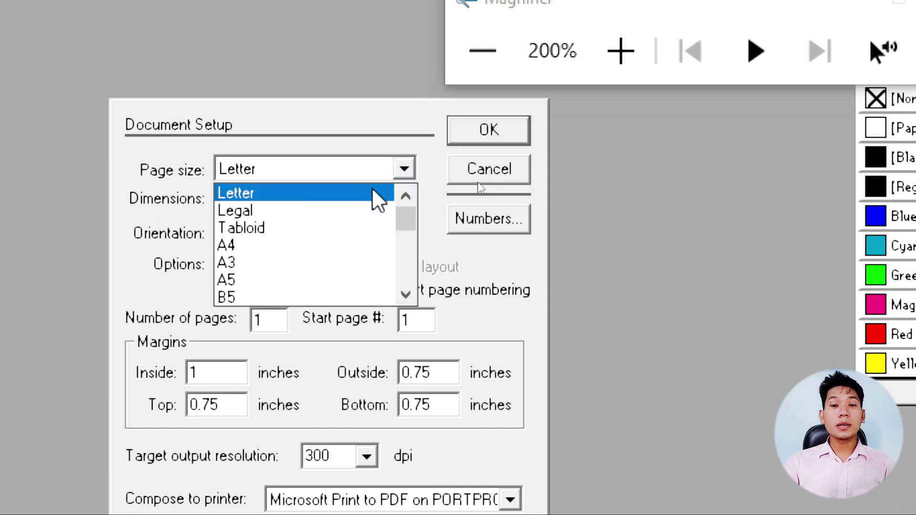
pyautogui.click(302, 244)
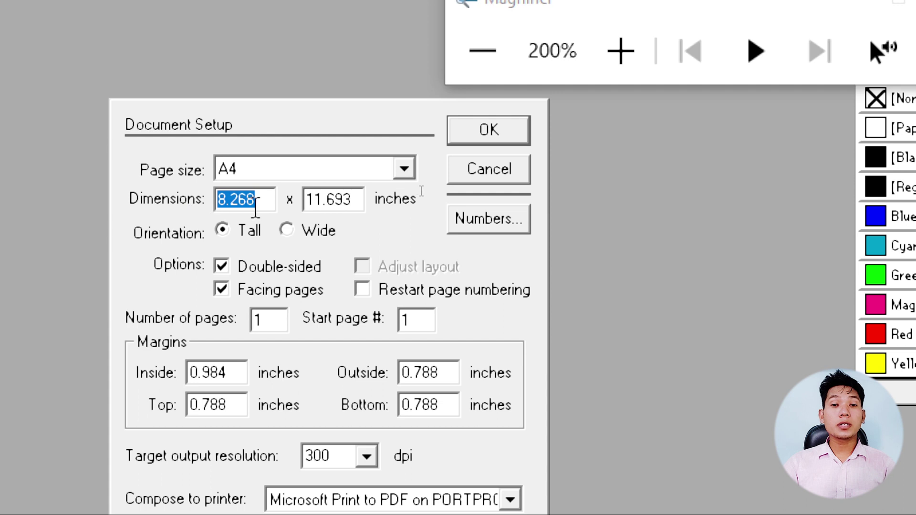
pyautogui.click(271, 200)
pyautogui.moveTo(359, 200); pyautogui.dragTo(305, 205)
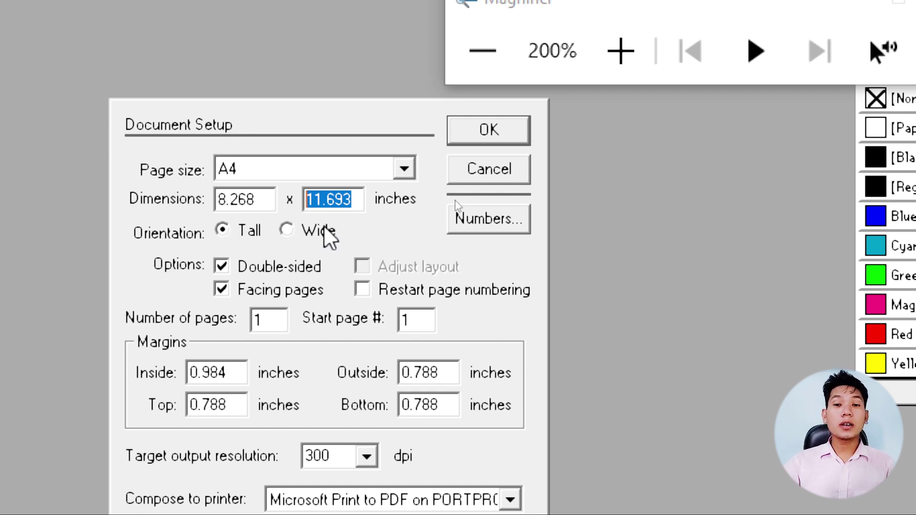
pyautogui.click(287, 231)
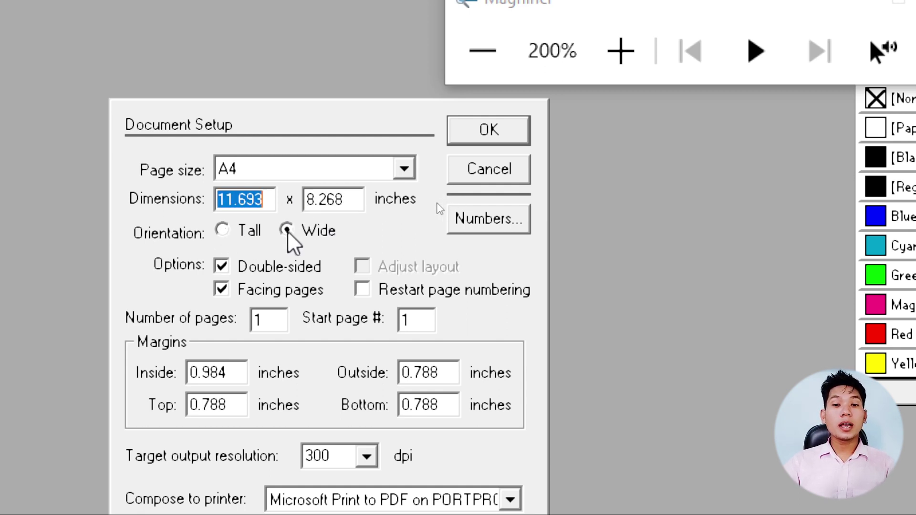
pyautogui.click(223, 230)
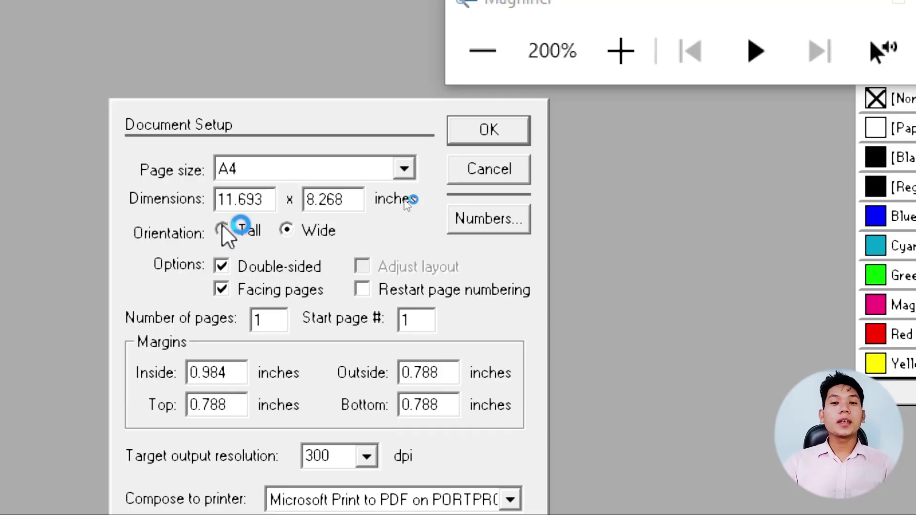
pyautogui.click(222, 231)
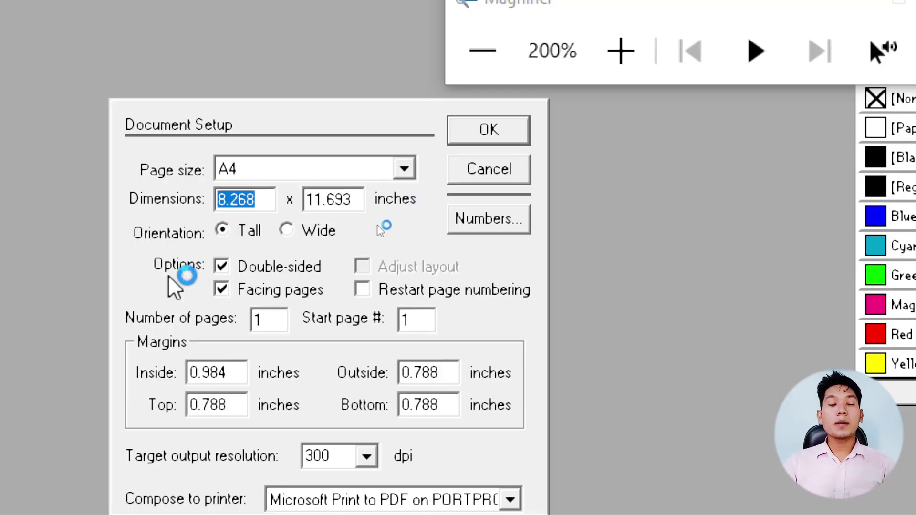
# Step: Confirm the one-page A4 setup with its margins and 300 dpi output resolution
pyautogui.click(222, 288)
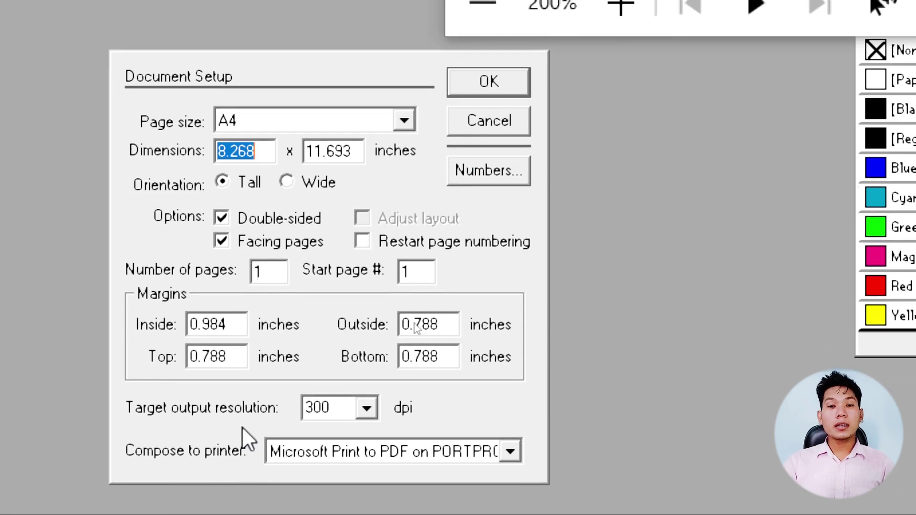
pyautogui.moveTo(262, 271); pyautogui.dragTo(242, 271)
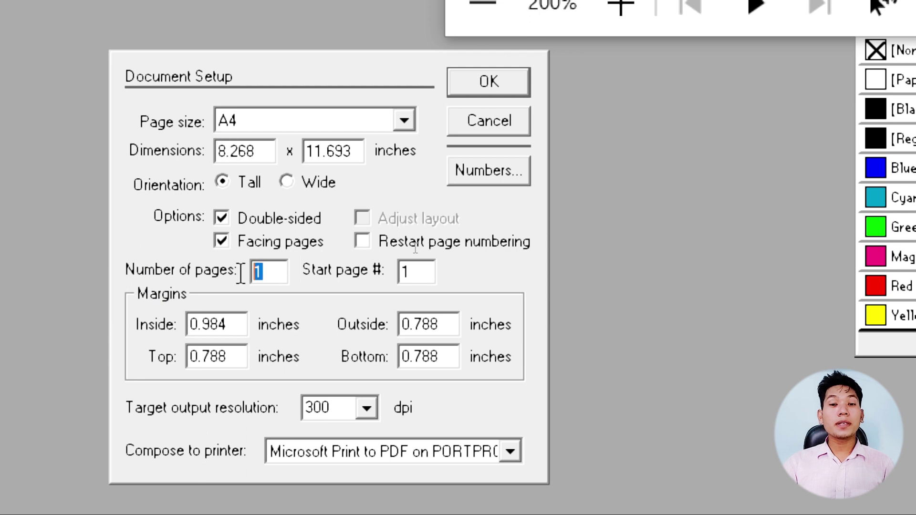
pyautogui.doubleClick(429, 272)
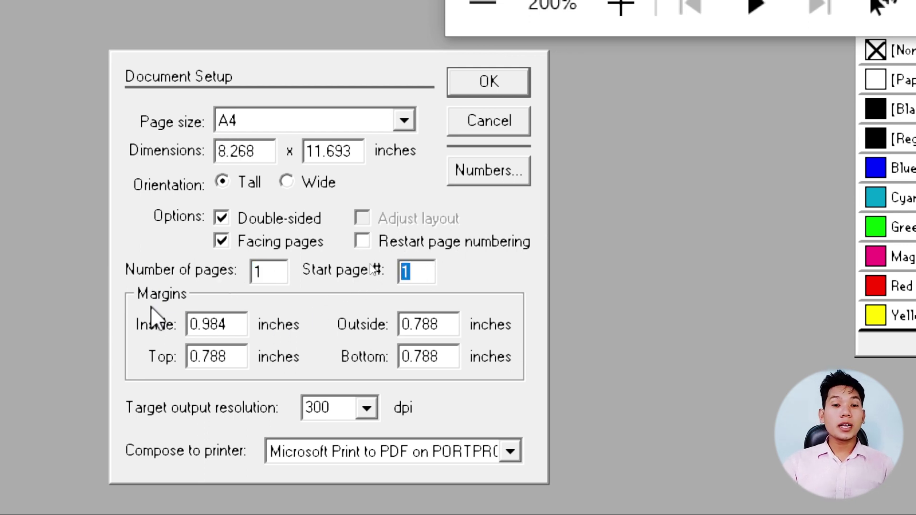
pyautogui.click(234, 327)
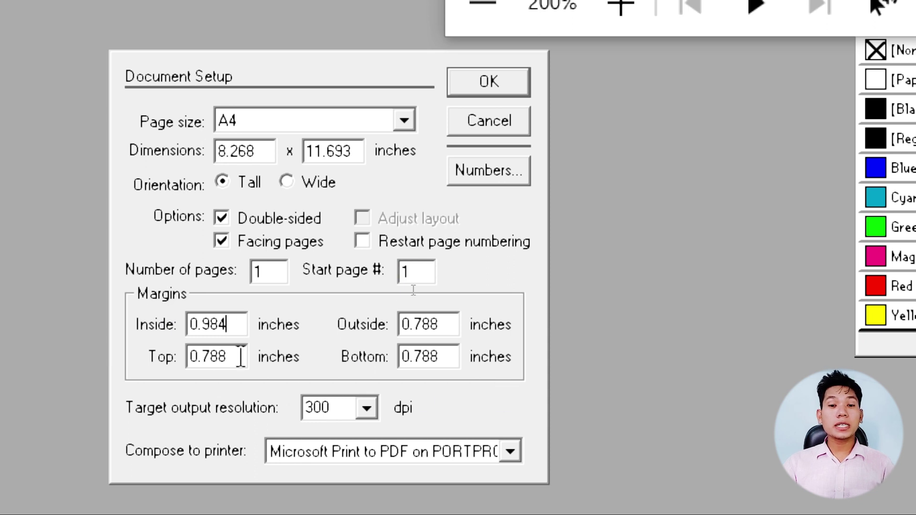
pyautogui.click(447, 319)
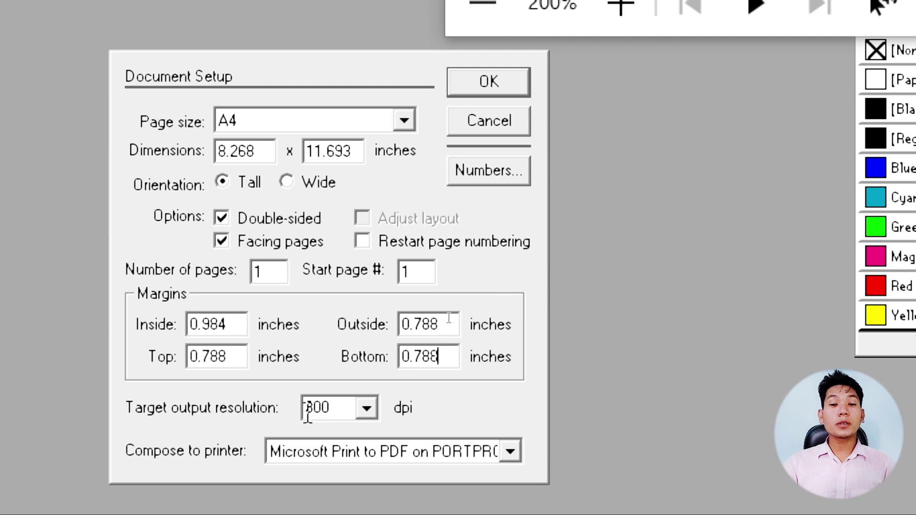
pyautogui.doubleClick(340, 405)
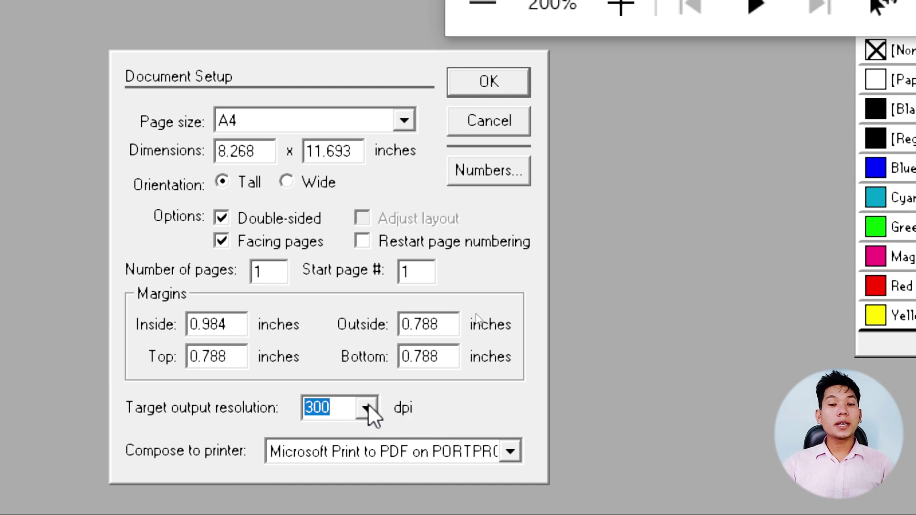
pyautogui.click(328, 407)
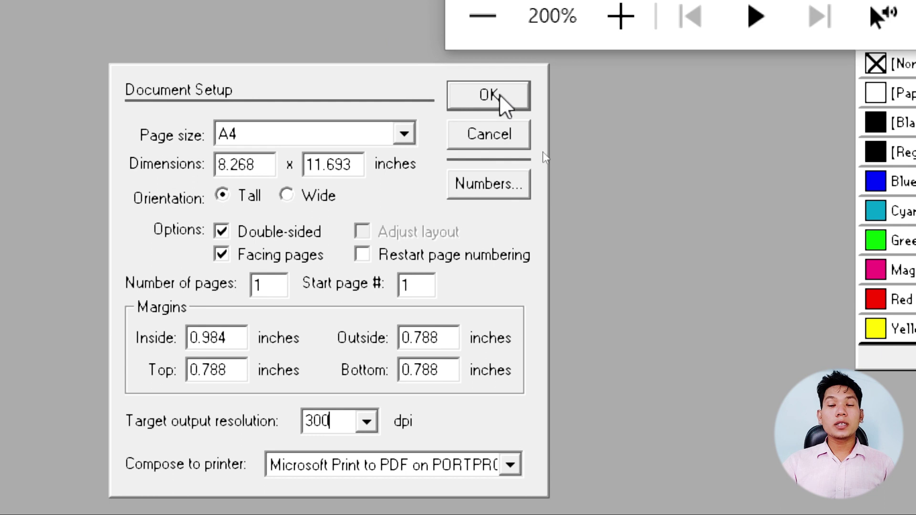
pyautogui.click(499, 94)
# Step: View the blank page at Actual Size and move the toolbox to the left
pyautogui.click(492, 17)
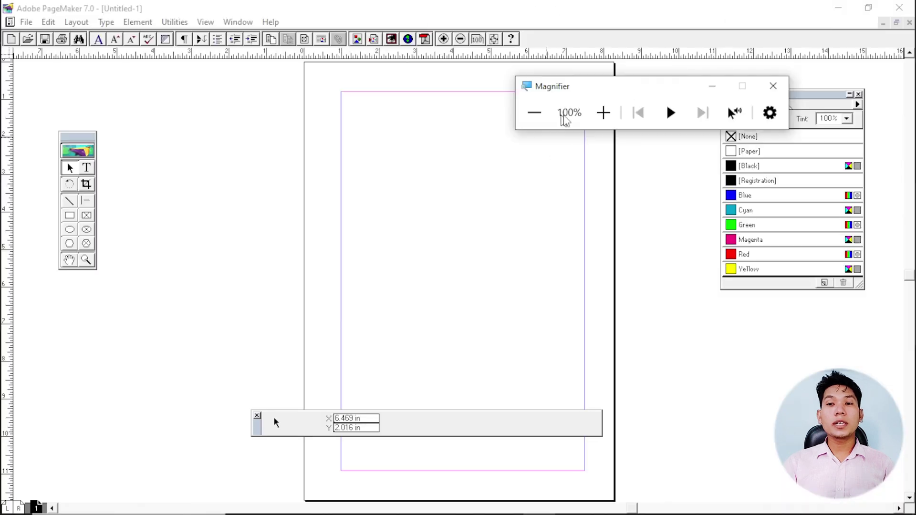
pyautogui.click(773, 86)
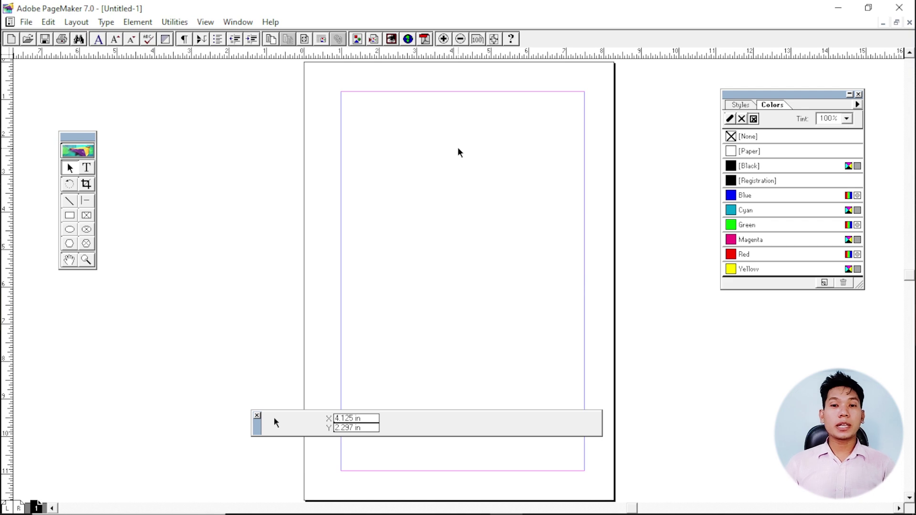
pyautogui.click(480, 42)
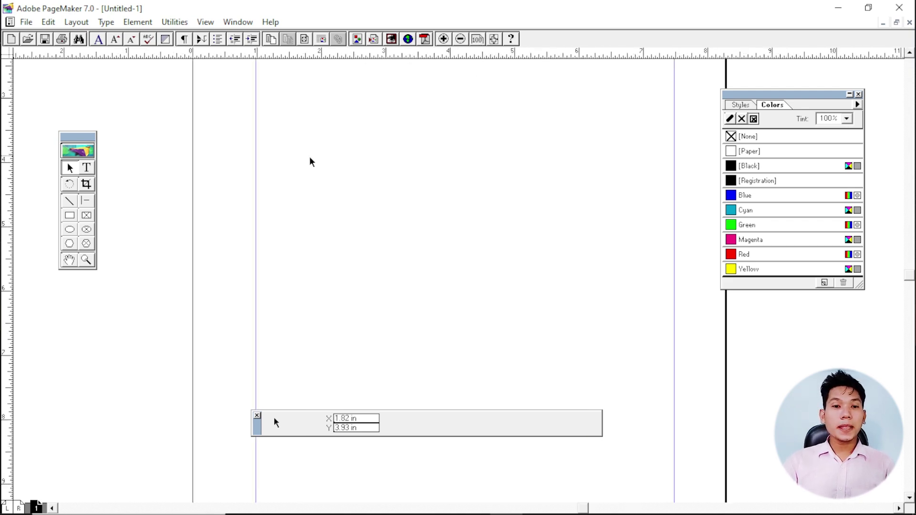
pyautogui.moveTo(70, 139); pyautogui.dragTo(42, 129)
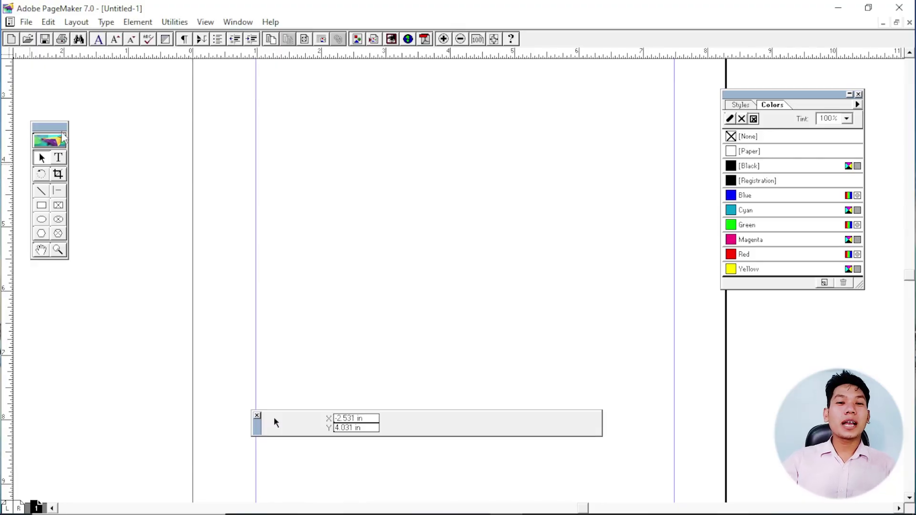
# Step: Pan the view with the Hand tool to bring the page top into view
pyautogui.moveTo(62, 126); pyautogui.dragTo(82, 131)
pyautogui.click(79, 163)
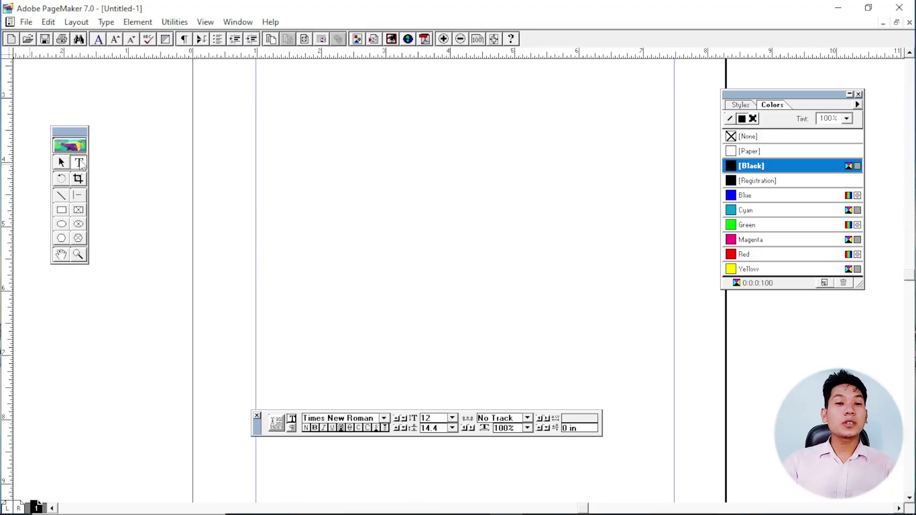
pyautogui.click(64, 165)
pyautogui.moveTo(89, 133); pyautogui.dragTo(85, 132)
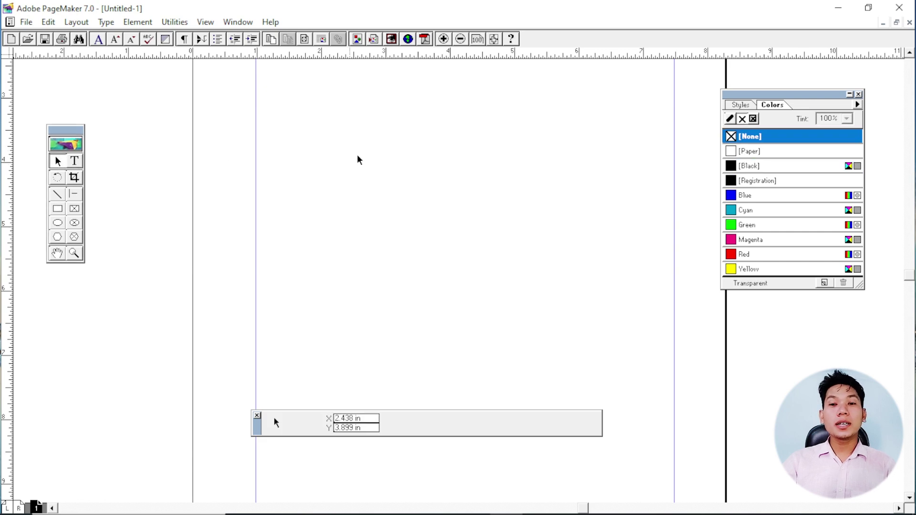
pyautogui.click(63, 254)
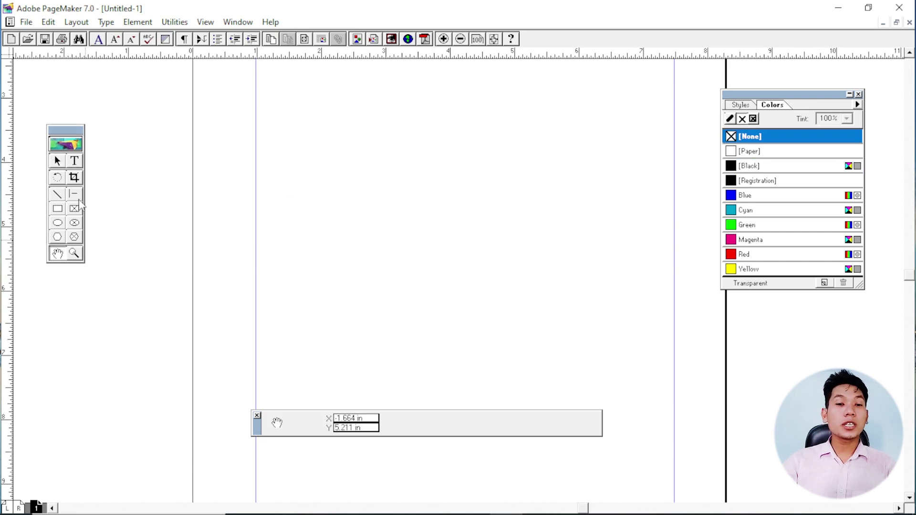
pyautogui.moveTo(373, 94); pyautogui.dragTo(343, 318)
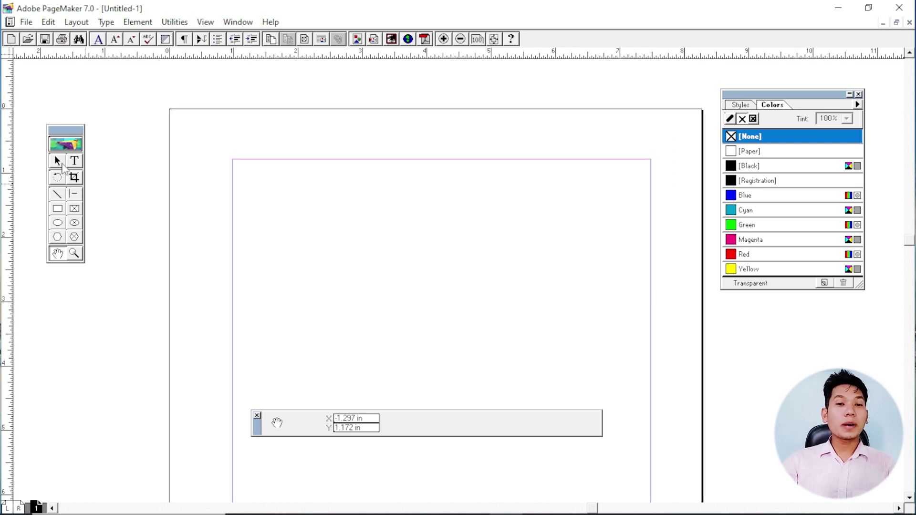
pyautogui.click(60, 162)
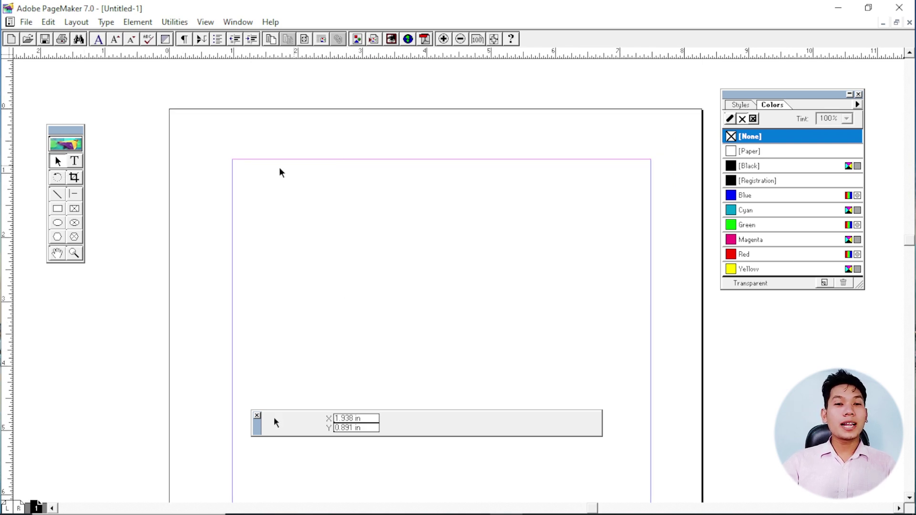
# Step: Draw a text block near the page top and type 'Kotahi Training centerr'
pyautogui.click(77, 163)
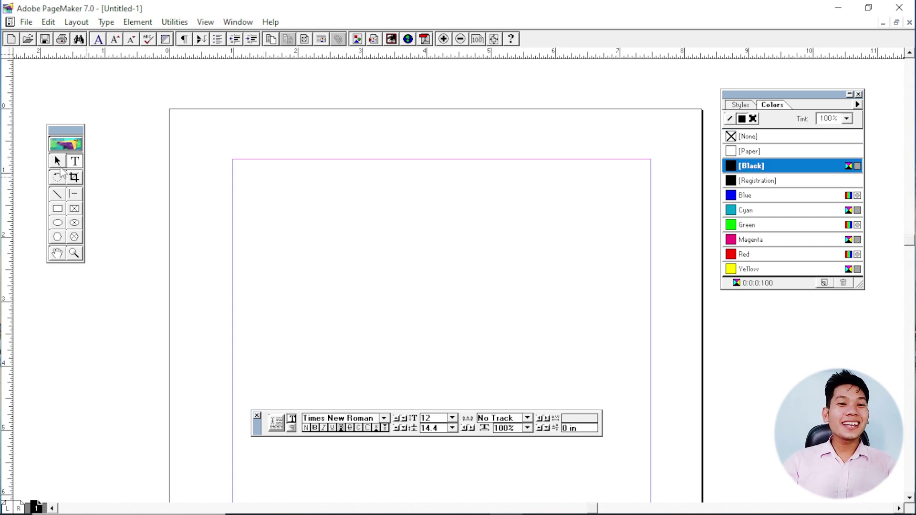
pyautogui.click(57, 161)
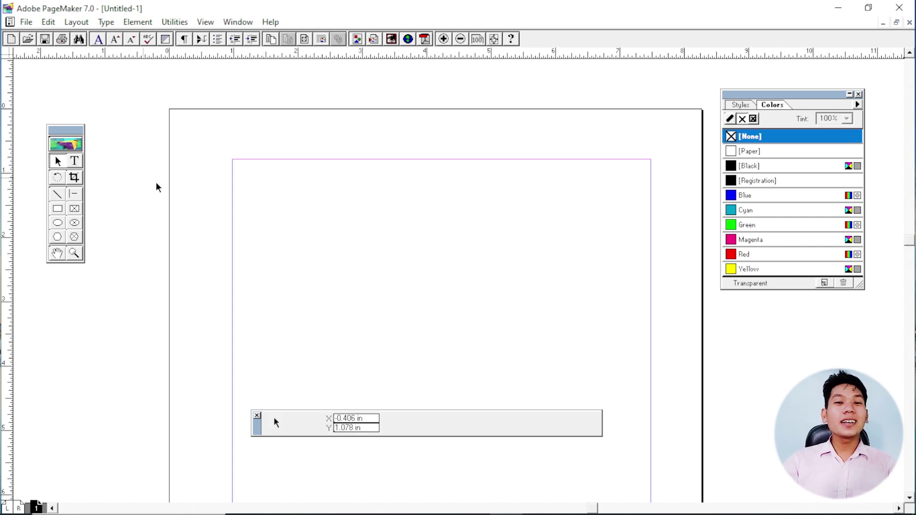
pyautogui.click(75, 161)
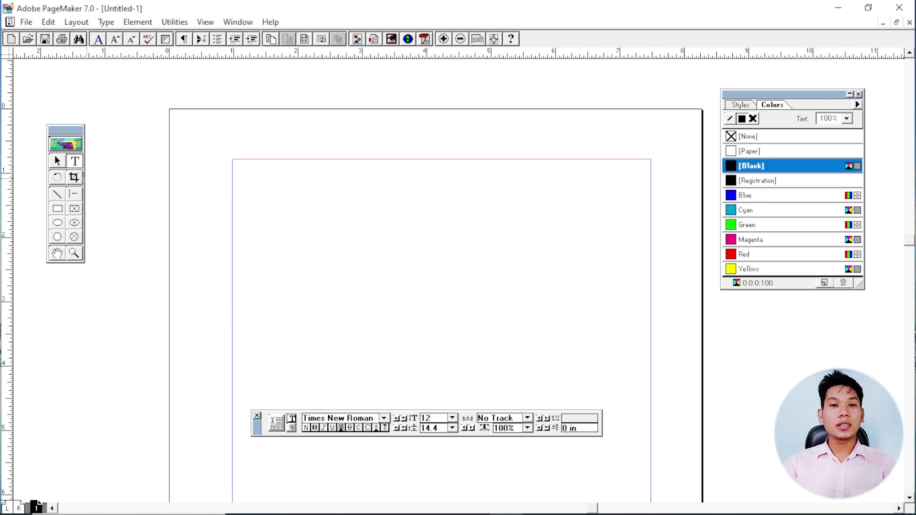
pyautogui.moveTo(353, 185); pyautogui.dragTo(579, 229)
pyautogui.write('KOtya')
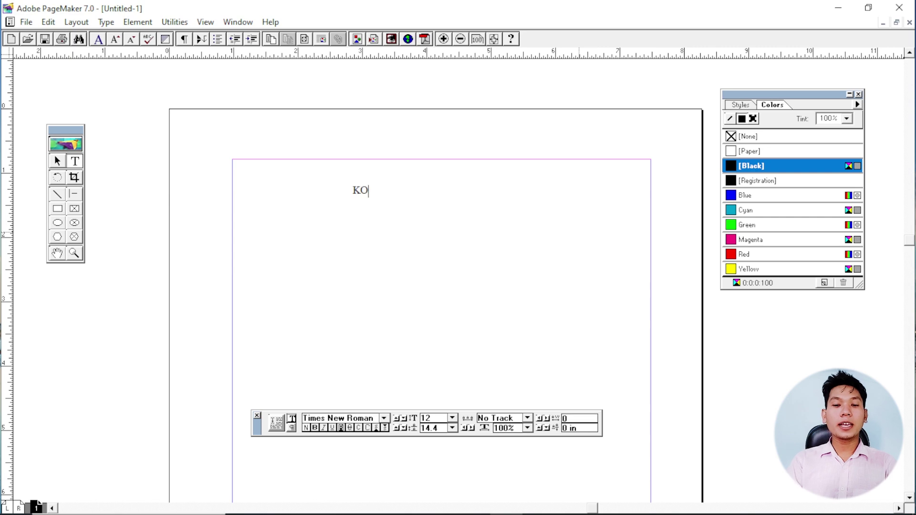
pyautogui.press('BackSpace')
pyautogui.press('BackSpace')
pyautogui.press('BackSpace')
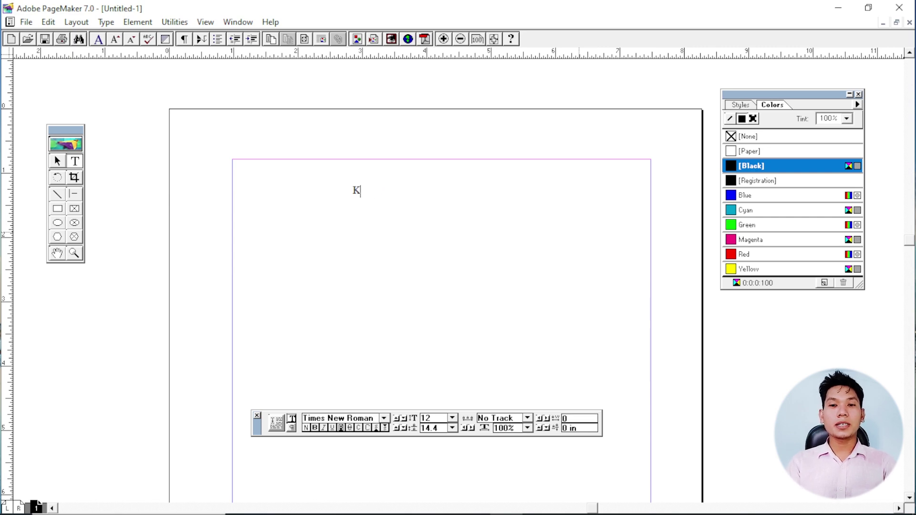
pyautogui.write('ahi')
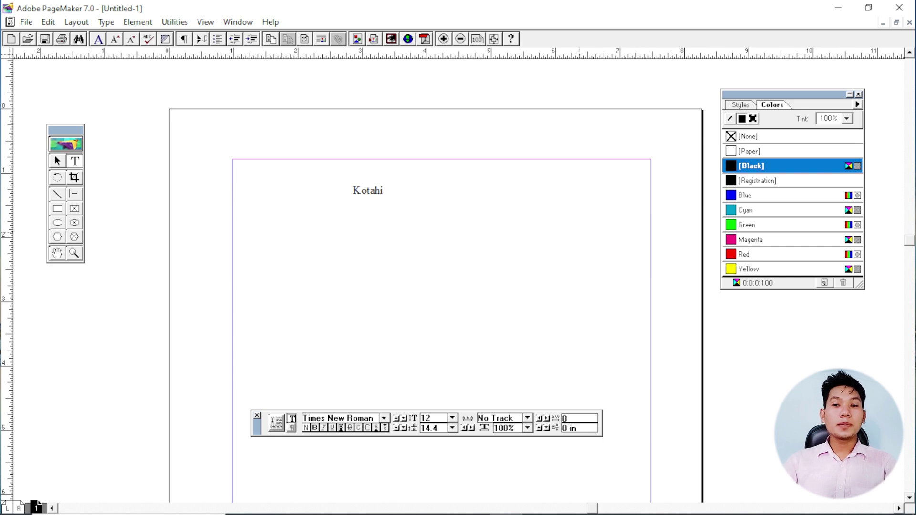
pyautogui.write(' Training center')
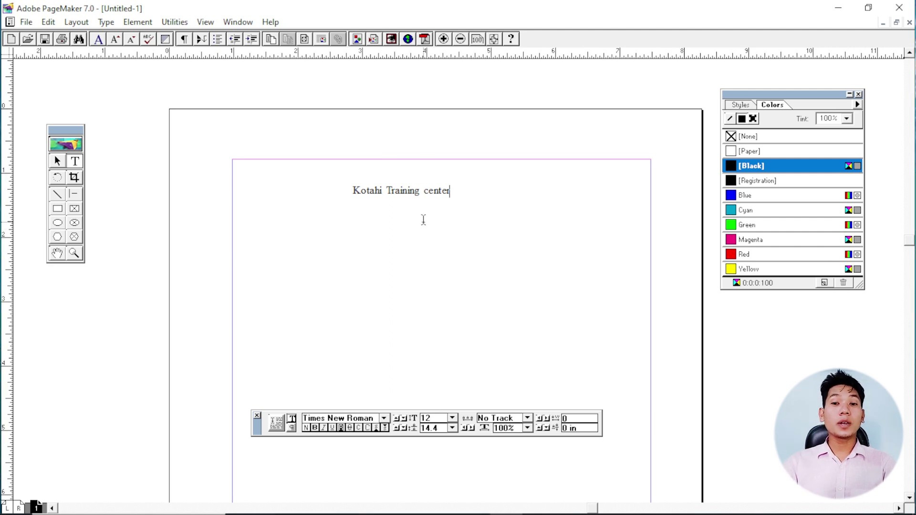
pyautogui.write('r')
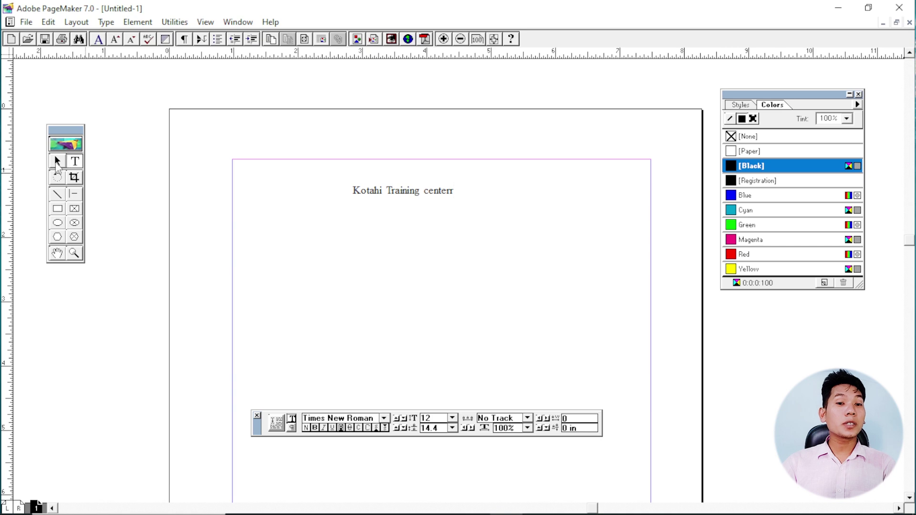
# Step: Move the 'Kotahi Training centerr' text block up and narrow it to 3.297 in
pyautogui.click(56, 163)
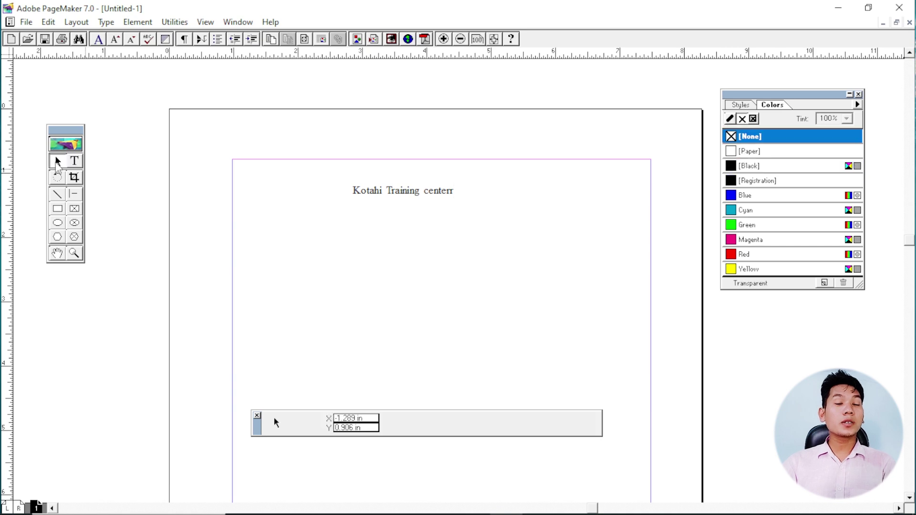
pyautogui.click(363, 193)
pyautogui.click(405, 220)
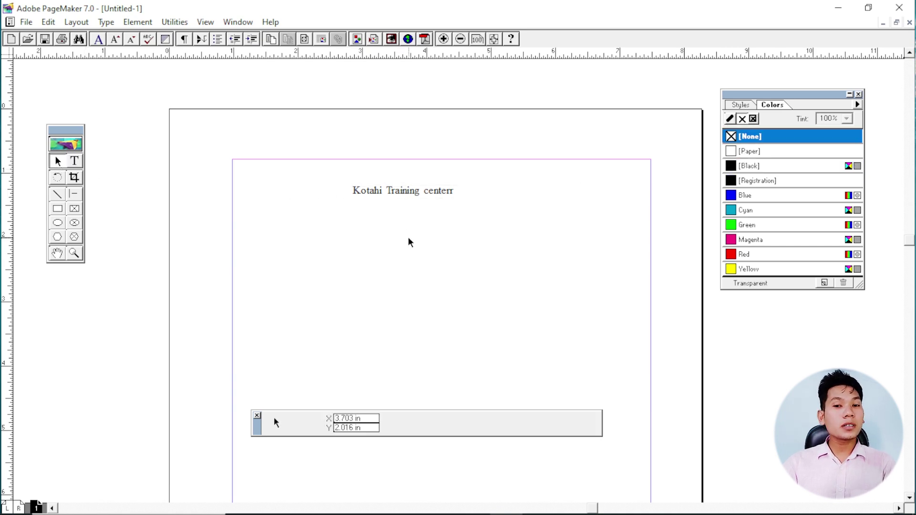
pyautogui.click(392, 188)
pyautogui.moveTo(391, 191)
pyautogui.mouseDown()
pyautogui.moveTo(376, 247)
pyautogui.moveTo(394, 184)
pyautogui.moveTo(415, 193)
pyautogui.moveTo(409, 176)
pyautogui.moveTo(401, 183)
pyautogui.mouseUp()
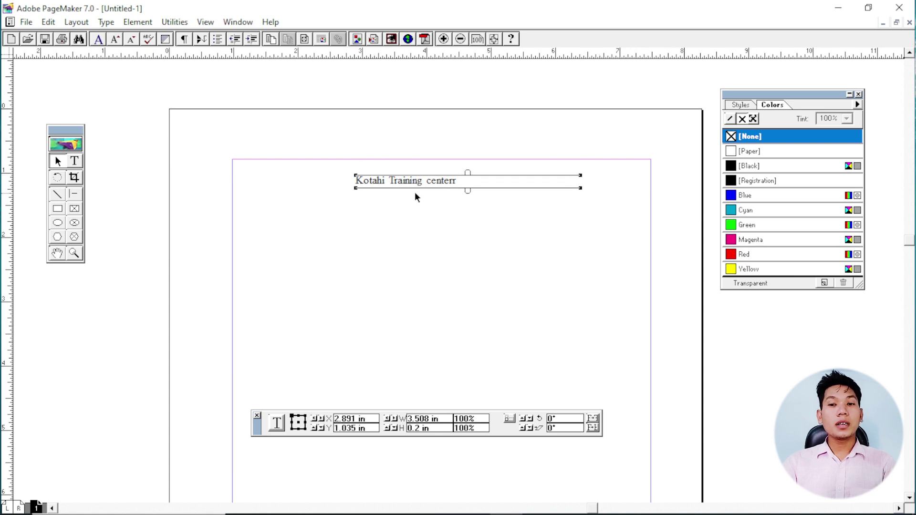
pyautogui.moveTo(579, 188)
pyautogui.mouseDown()
pyautogui.moveTo(473, 190)
pyautogui.moveTo(567, 192)
pyautogui.mouseUp()
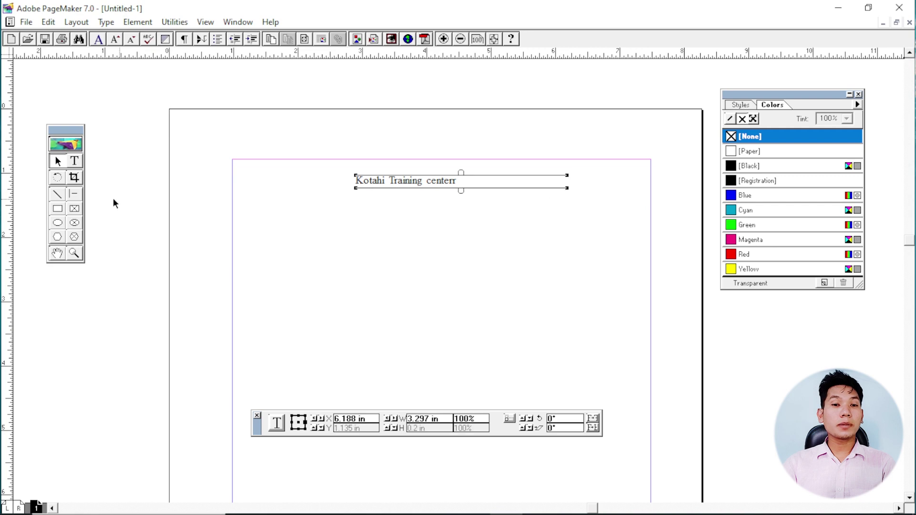
pyautogui.click(73, 161)
# Step: Select all the heading text and set its size to 36 pt in Character Specs
pyautogui.click(388, 182)
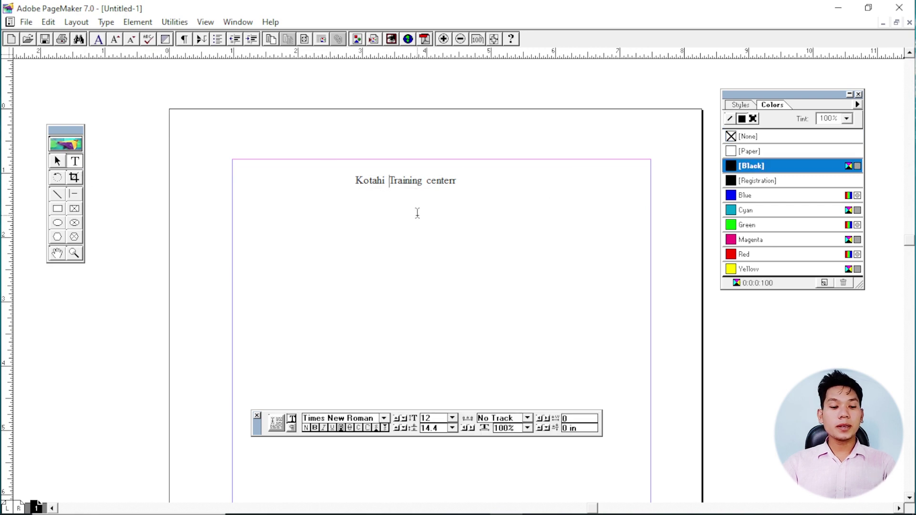
pyautogui.hotkey('ctrl', 'a')
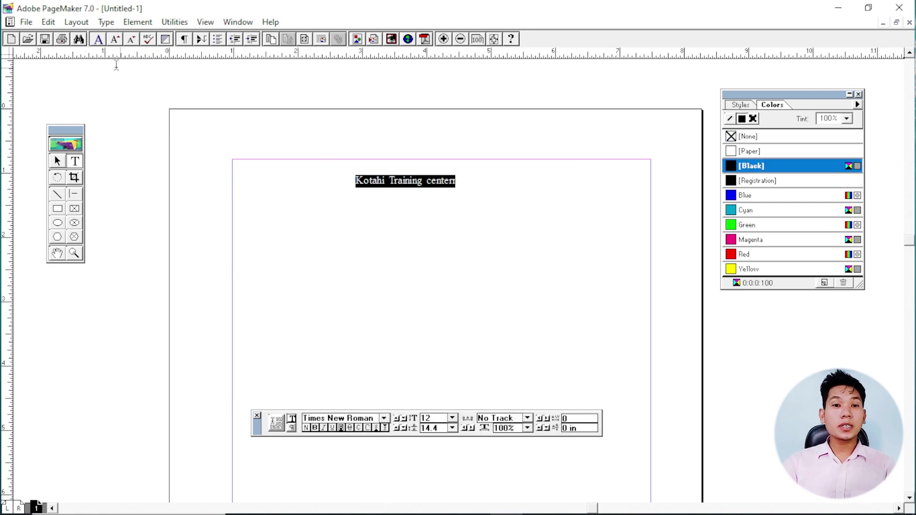
pyautogui.click(102, 43)
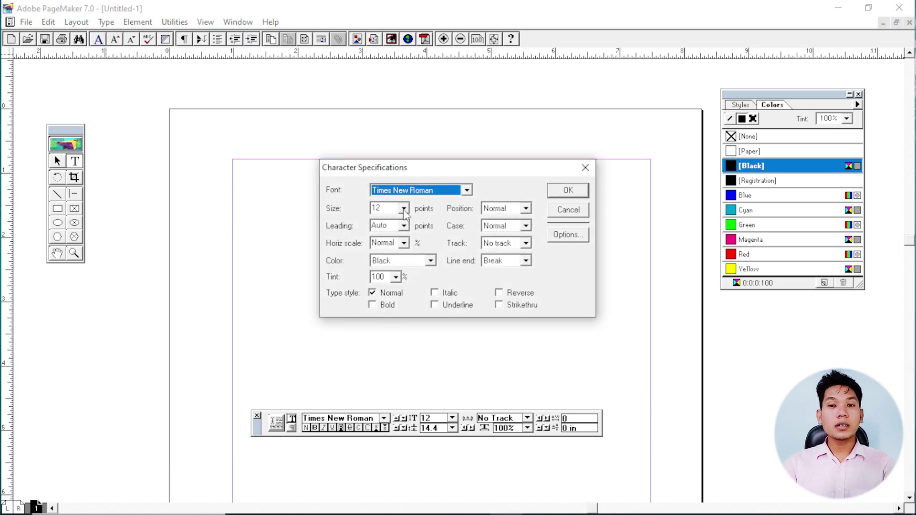
pyautogui.click(403, 209)
pyautogui.click(382, 254)
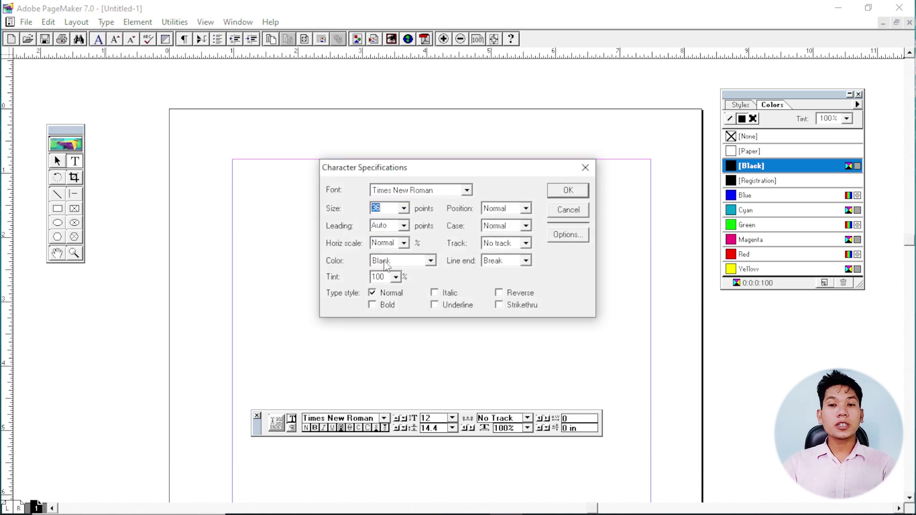
pyautogui.click(568, 198)
pyautogui.click(418, 200)
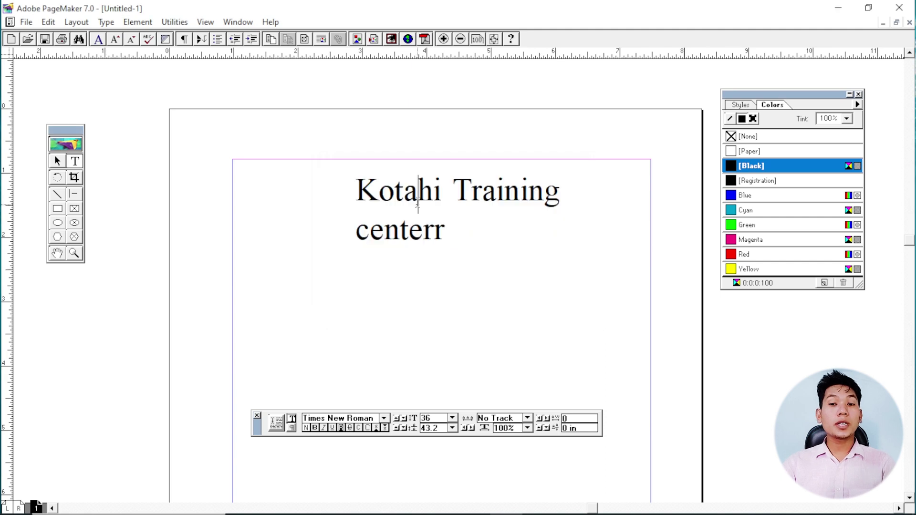
pyautogui.hotkey('shift', 'F1')
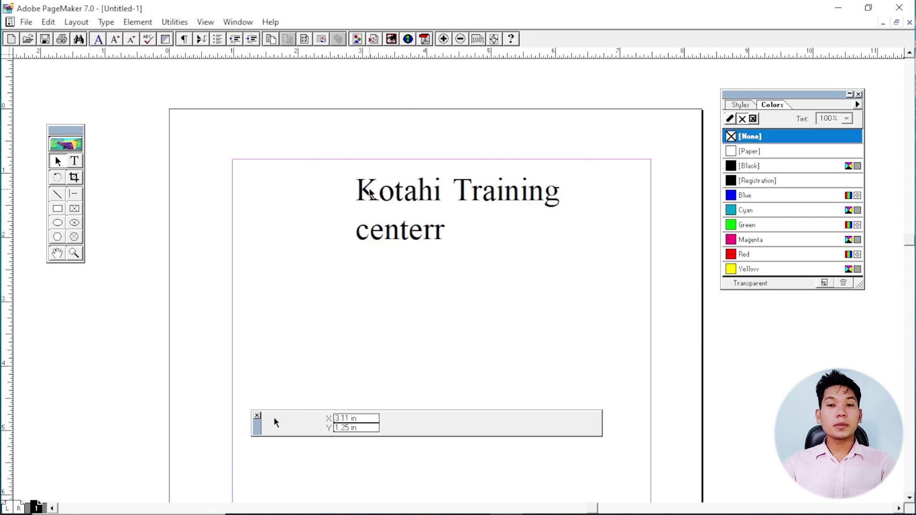
# Step: Widen the heading block to 4.781 in so the text fits on one line
pyautogui.moveTo(370, 192); pyautogui.dragTo(294, 183)
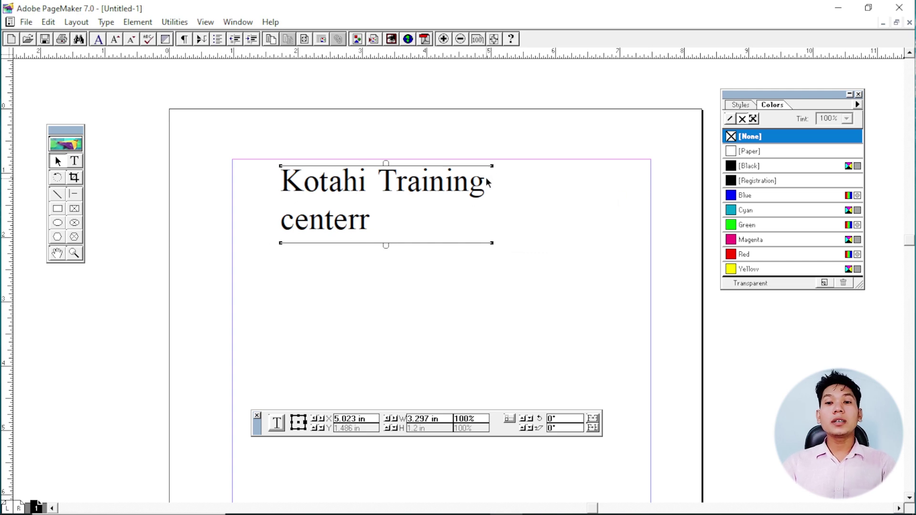
pyautogui.moveTo(491, 166); pyautogui.dragTo(671, 158)
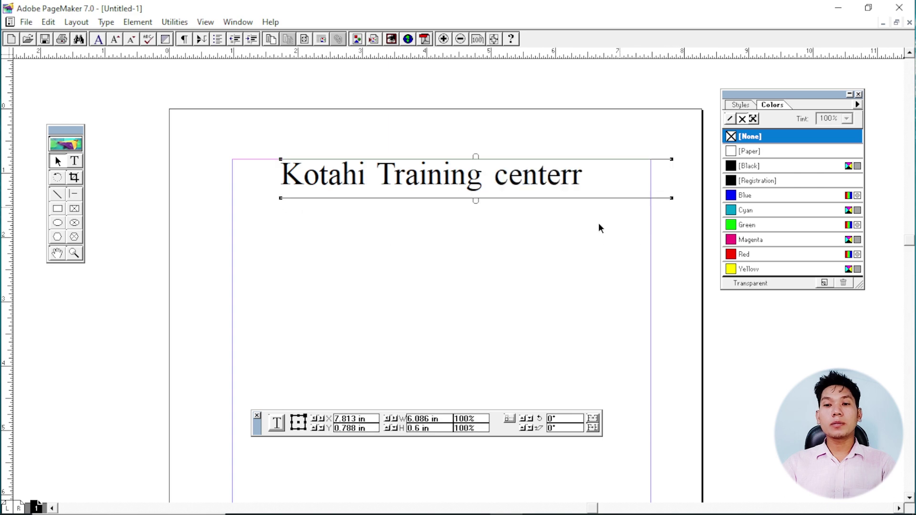
pyautogui.moveTo(515, 183); pyautogui.dragTo(473, 207)
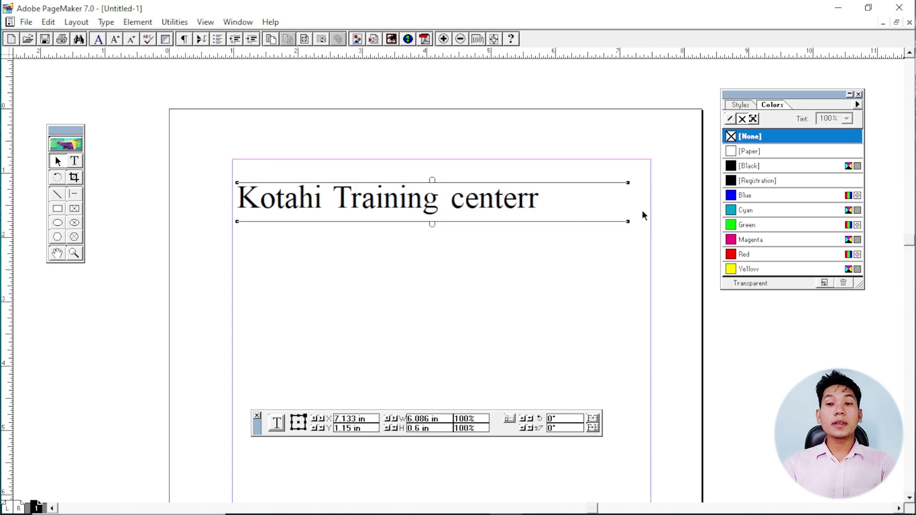
pyautogui.moveTo(630, 187); pyautogui.dragTo(698, 189)
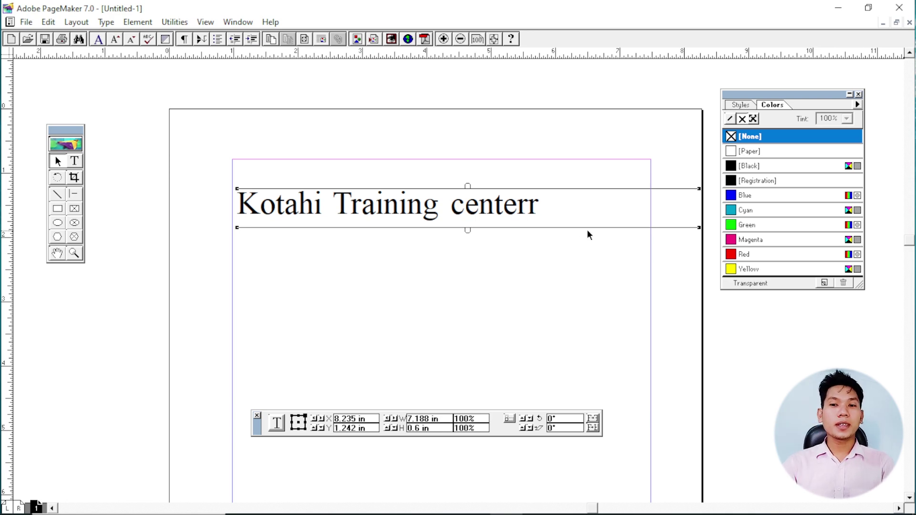
pyautogui.moveTo(697, 228); pyautogui.dragTo(544, 228)
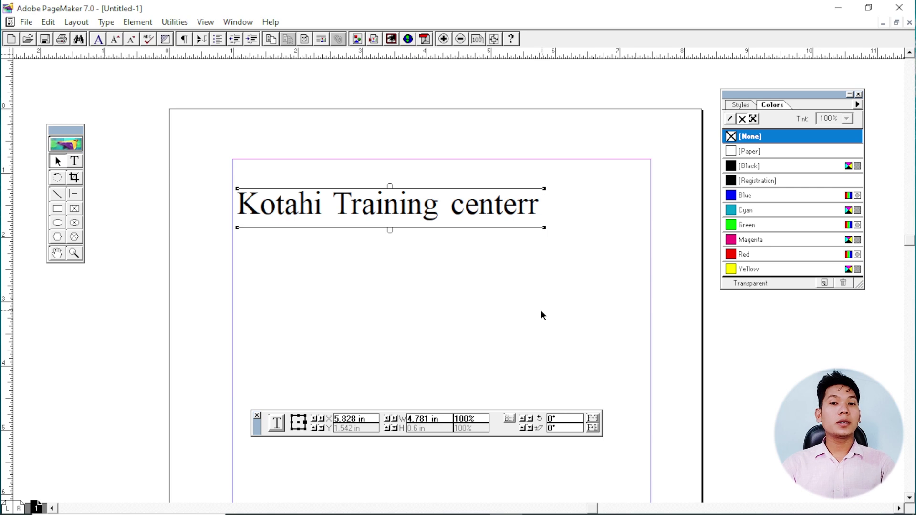
# Step: Delete the extra 'r' from 'centerr' and centre the block near the page top
pyautogui.click(80, 162)
pyautogui.click(535, 221)
pyautogui.press('BackSpace')
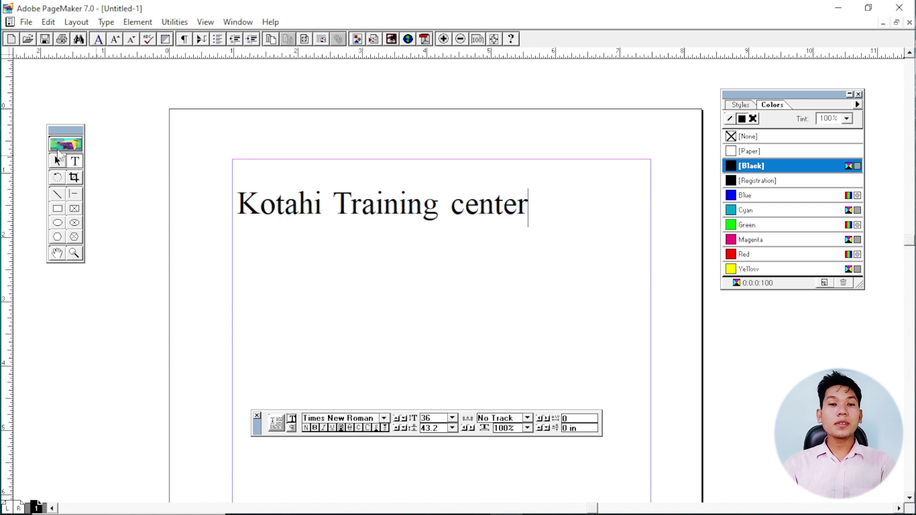
pyautogui.hotkey('ctrl', 'space')
pyautogui.click(372, 194)
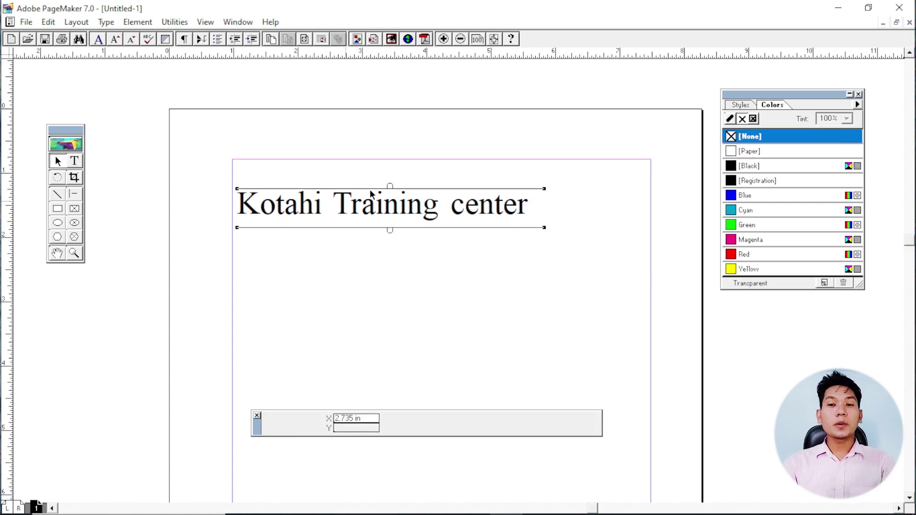
pyautogui.moveTo(404, 186); pyautogui.dragTo(456, 166)
pyautogui.click(382, 231)
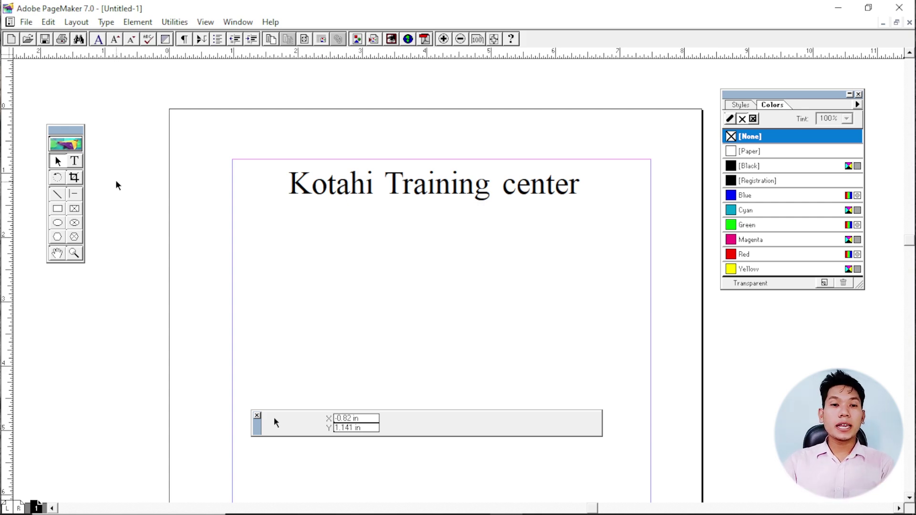
# Step: Try adding a new line after 'Kotahi Training center', then delete it so the heading stays one line
pyautogui.click(74, 161)
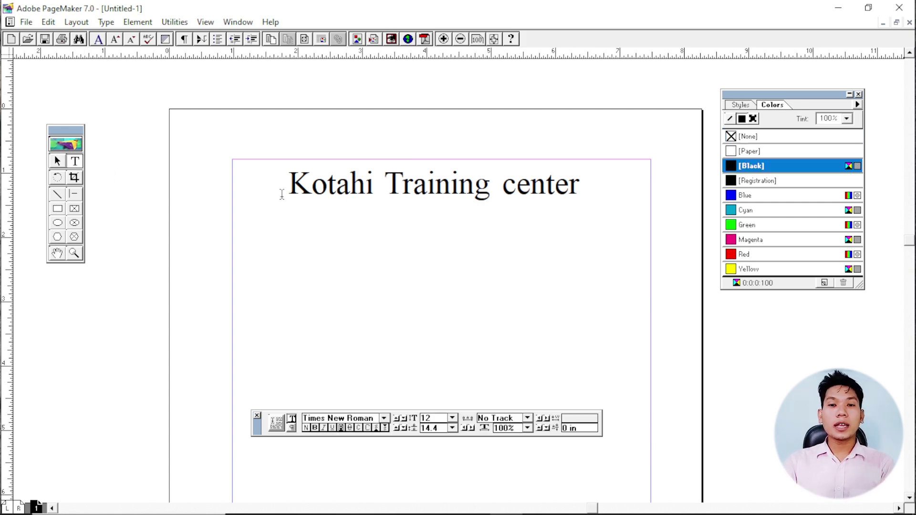
pyautogui.click(580, 181)
pyautogui.press('Return')
pyautogui.write('gfd')
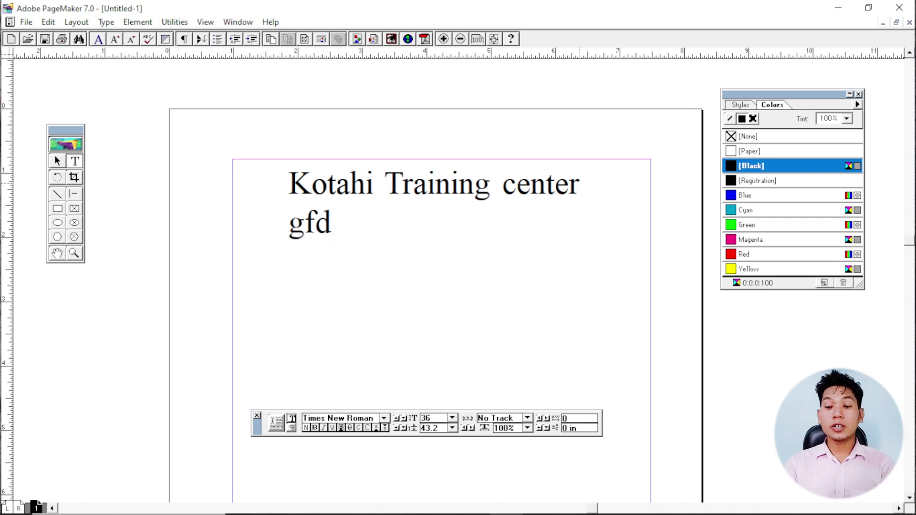
pyautogui.press('BackSpace')
pyautogui.press('BackSpace')
pyautogui.press('BackSpace')
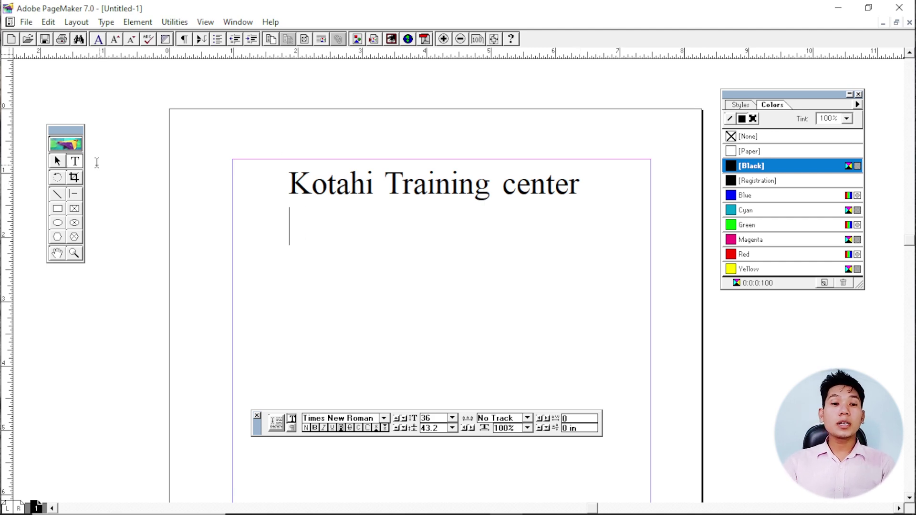
pyautogui.press('BackSpace')
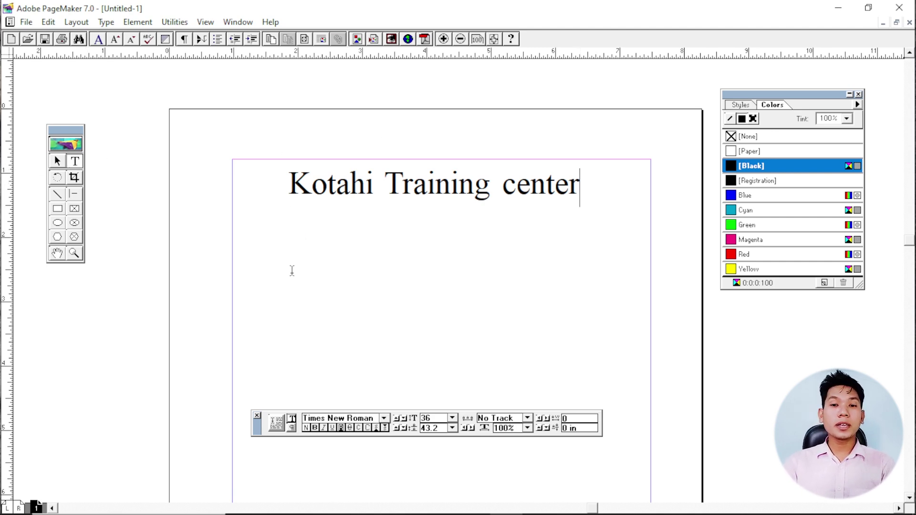
# Step: Type 'Gulariya Bardiya' in a new text box, then move and narrow it to sit centred beneath the heading
pyautogui.moveTo(359, 289); pyautogui.dragTo(505, 300)
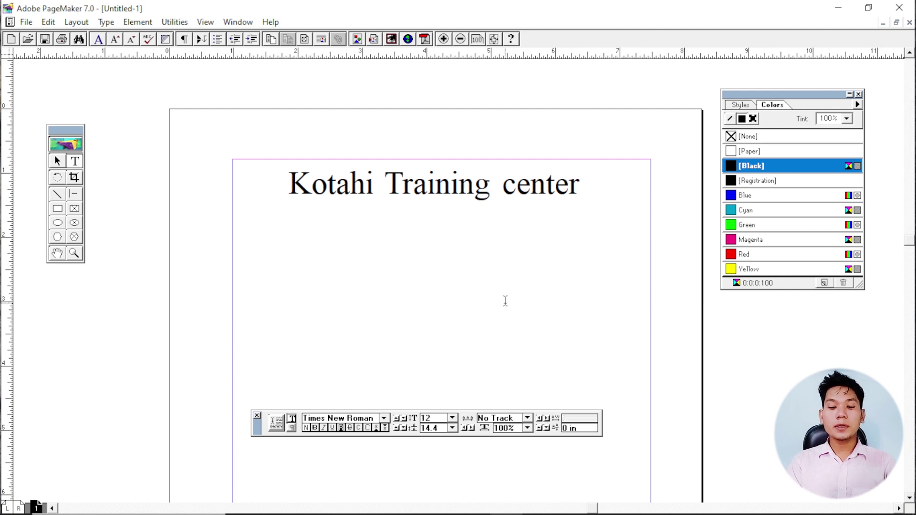
pyautogui.write('Gulariya BArdi')
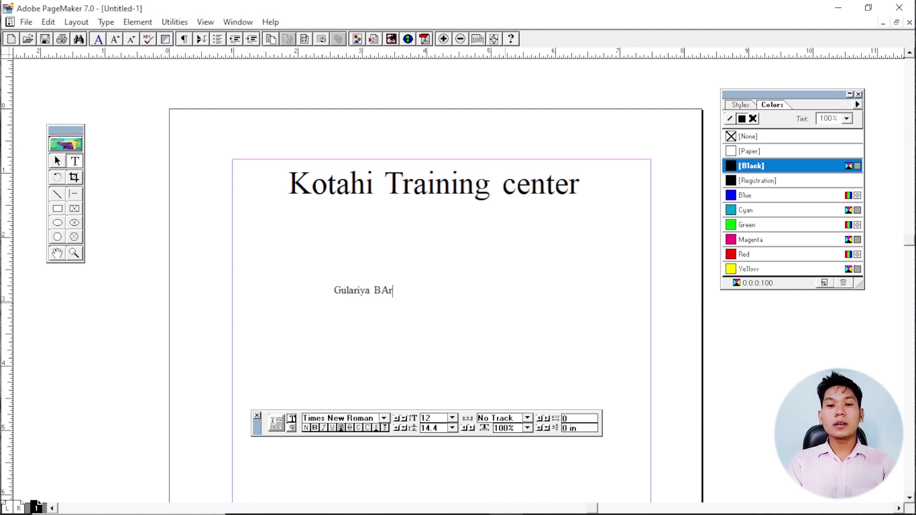
pyautogui.press('BackSpace')
pyautogui.press('BackSpace')
pyautogui.press('BackSpace')
pyautogui.press('BackSpace')
pyautogui.write('ardiya')
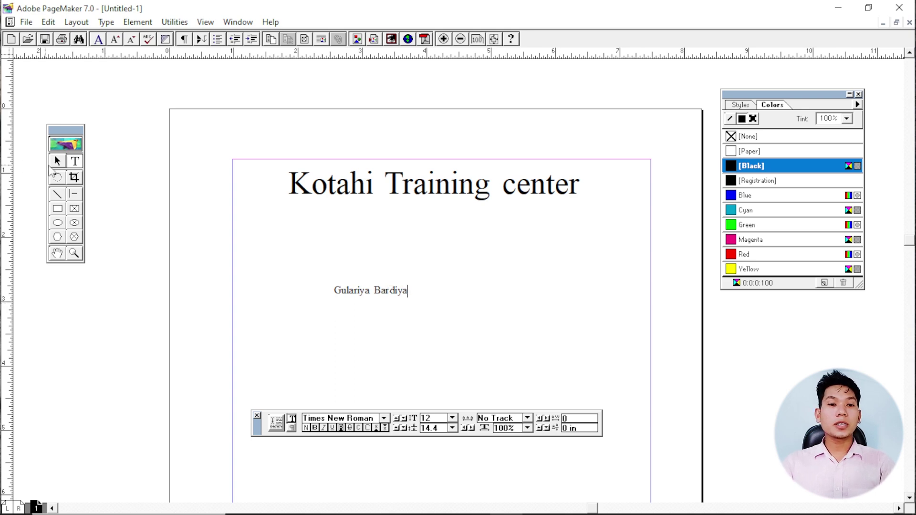
pyautogui.click(56, 158)
pyautogui.moveTo(368, 296); pyautogui.dragTo(390, 223)
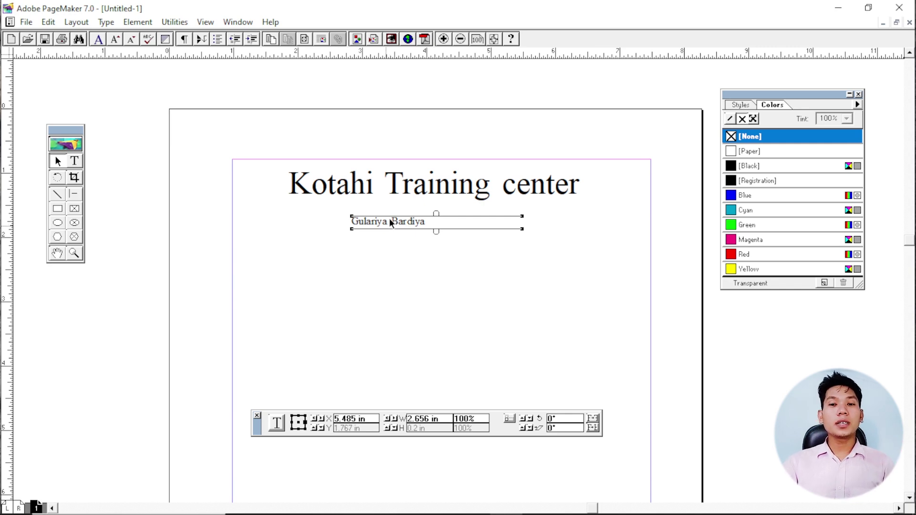
pyautogui.moveTo(522, 231); pyautogui.dragTo(435, 222)
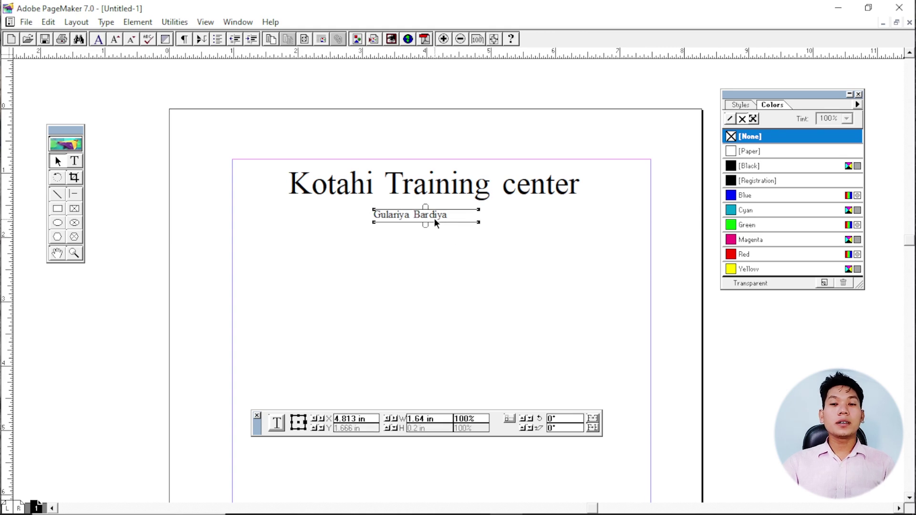
# Step: Zoom in and out, ending magnified on the heading and subtitle
pyautogui.click(443, 38)
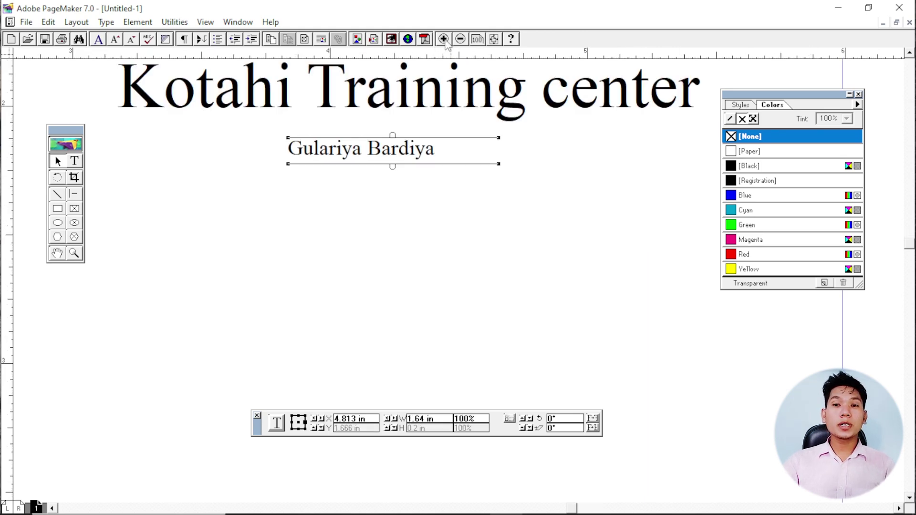
pyautogui.click(443, 39)
pyautogui.click(460, 39)
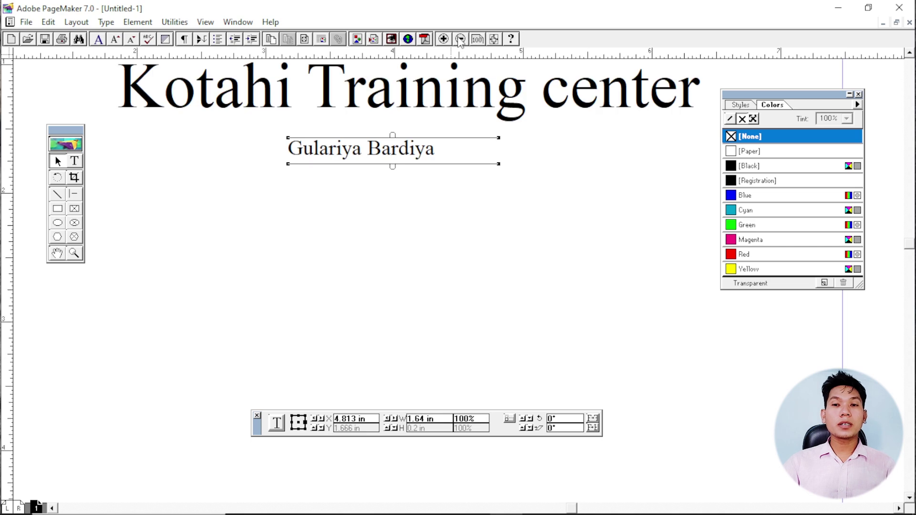
pyautogui.click(477, 39)
pyautogui.click(443, 39)
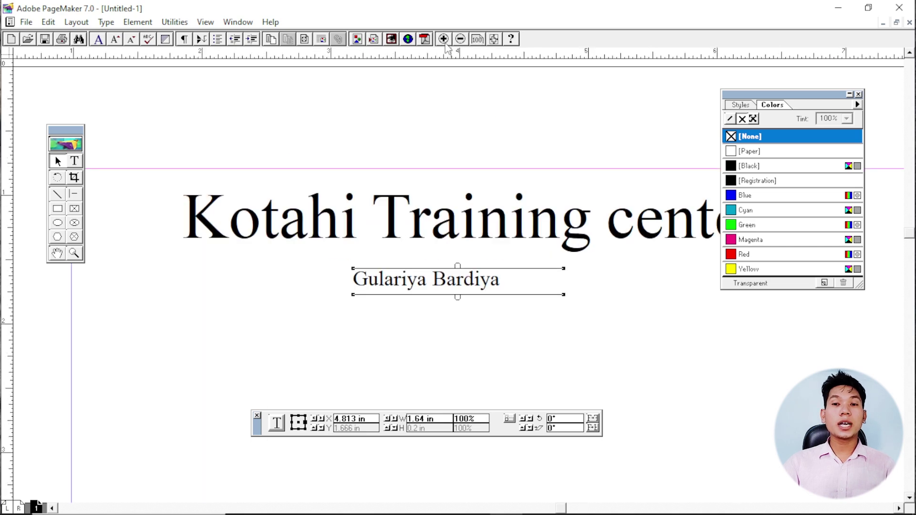
pyautogui.click(443, 39)
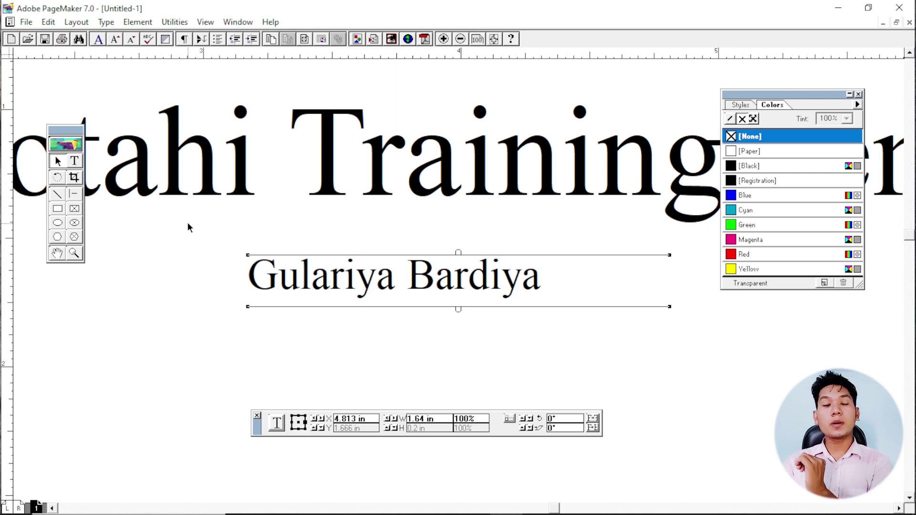
# Step: Pan across the heading and subtitle to inspect them, then return the page to actual size
pyautogui.moveTo(79, 130); pyautogui.dragTo(67, 199)
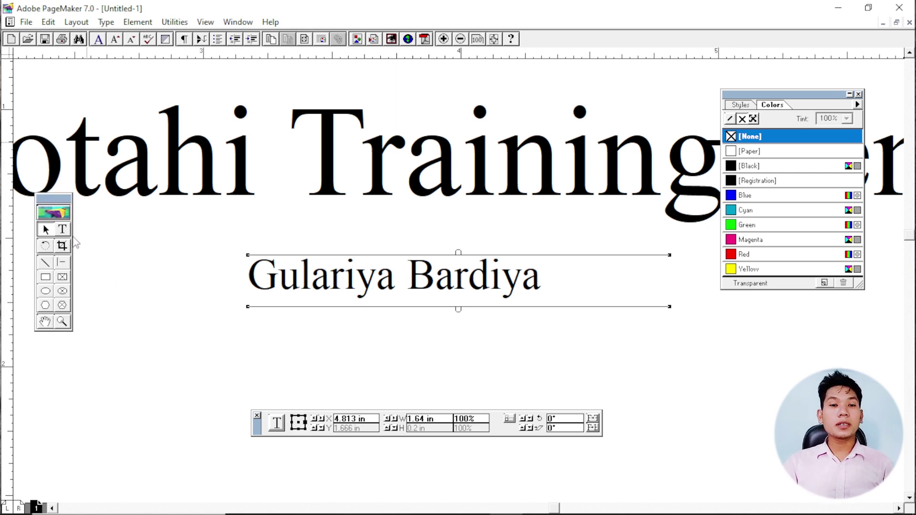
pyautogui.click(47, 323)
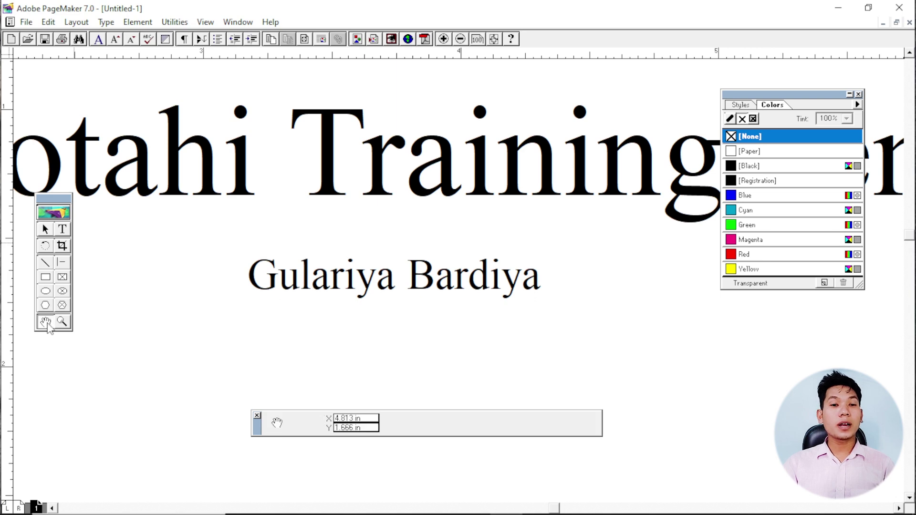
pyautogui.moveTo(155, 253); pyautogui.dragTo(391, 241)
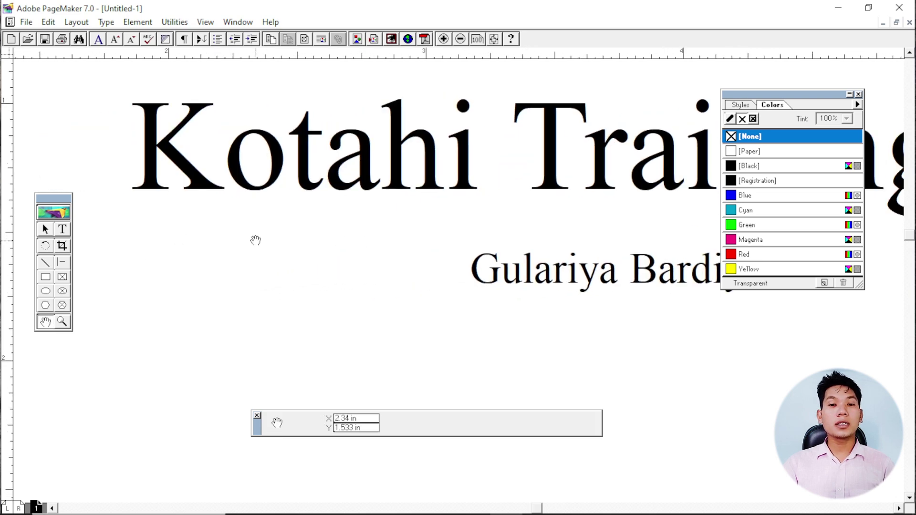
pyautogui.moveTo(255, 240); pyautogui.dragTo(317, 262)
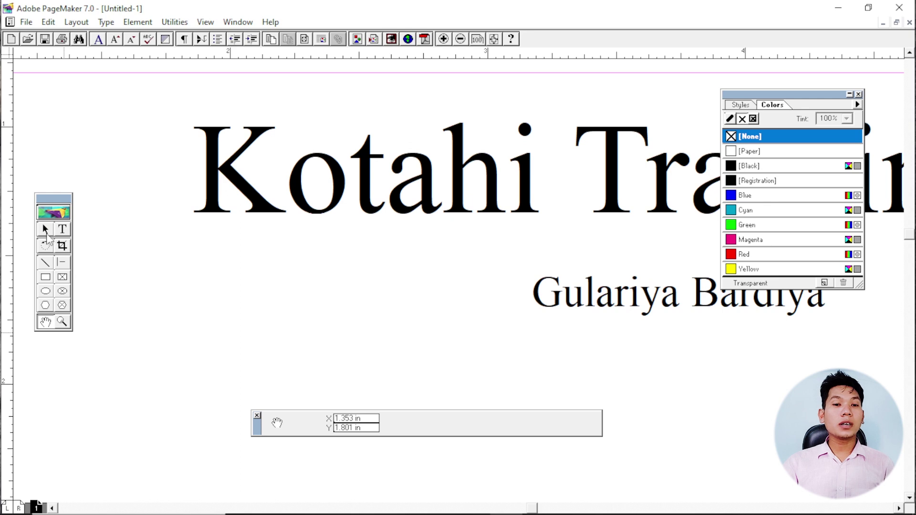
pyautogui.click(46, 229)
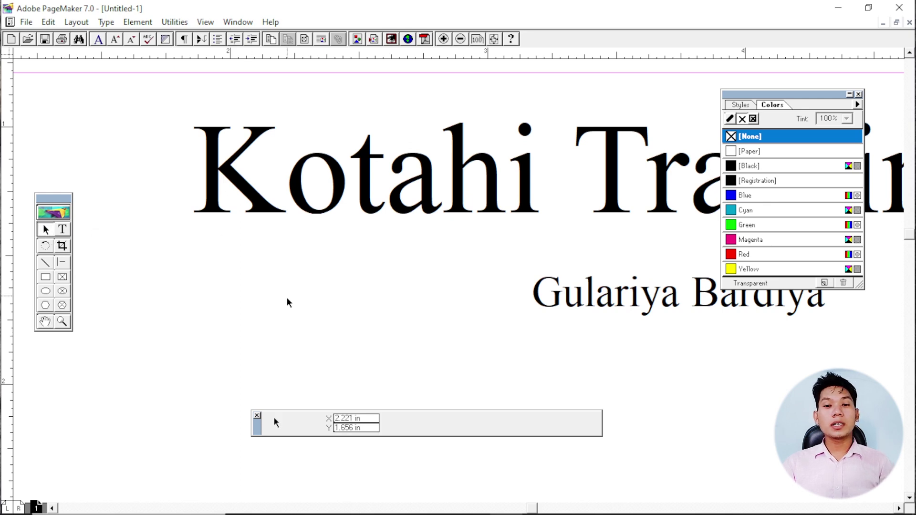
pyautogui.click(249, 201)
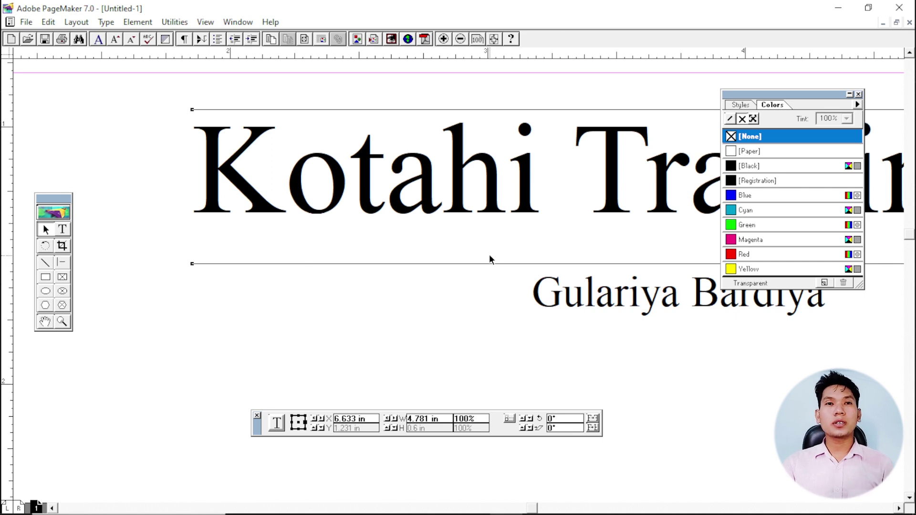
pyautogui.click(91, 227)
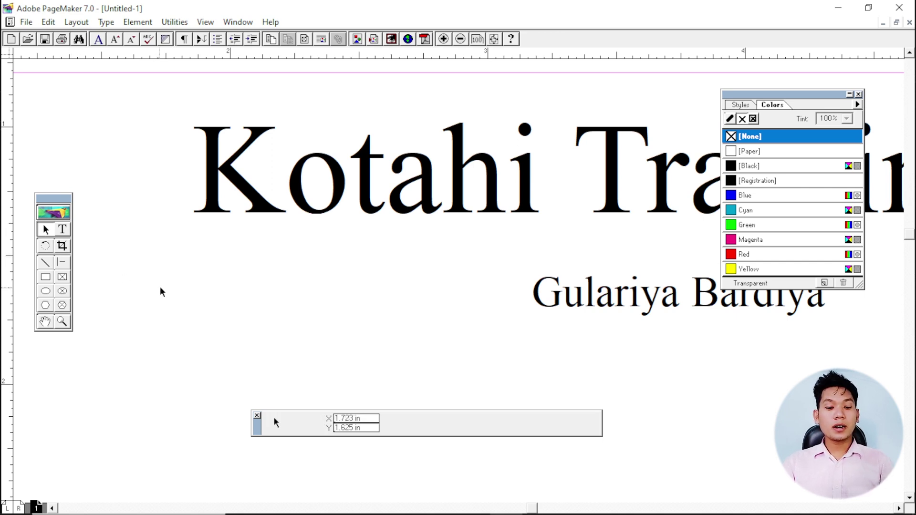
pyautogui.moveTo(362, 265); pyautogui.dragTo(334, 310)
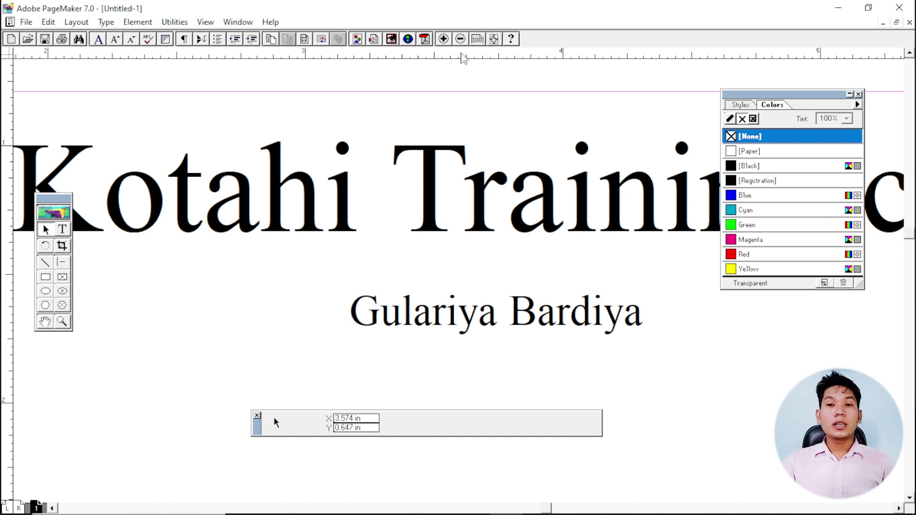
pyautogui.click(477, 39)
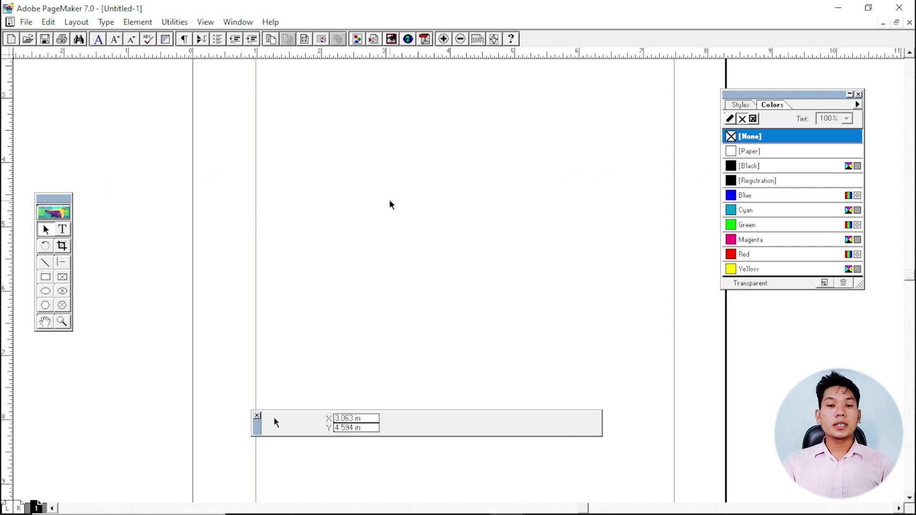